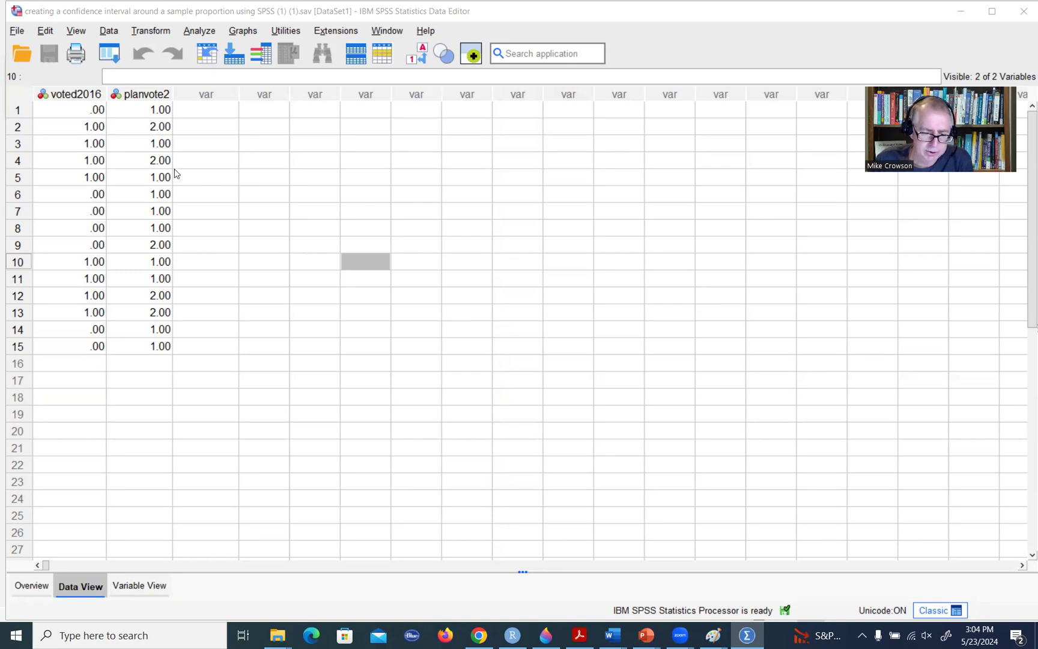
# Examine the voted2016 and planvote2 columns and how the voted2016 cases are coded.
pyautogui.click(85, 97)
pyautogui.click(150, 96)
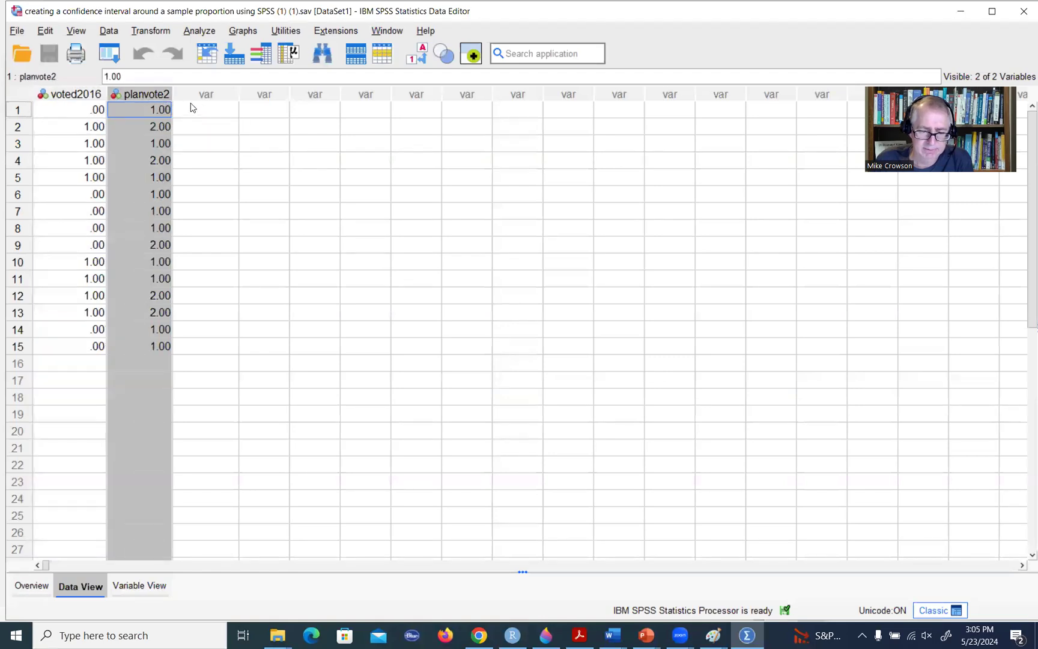
pyautogui.click(213, 151)
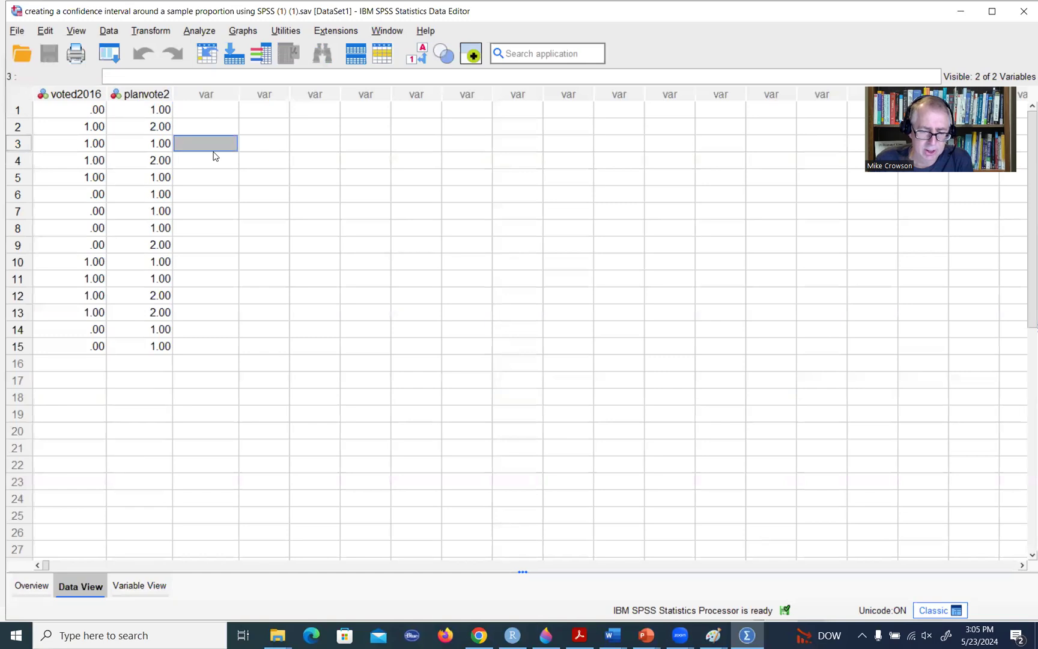
pyautogui.click(92, 95)
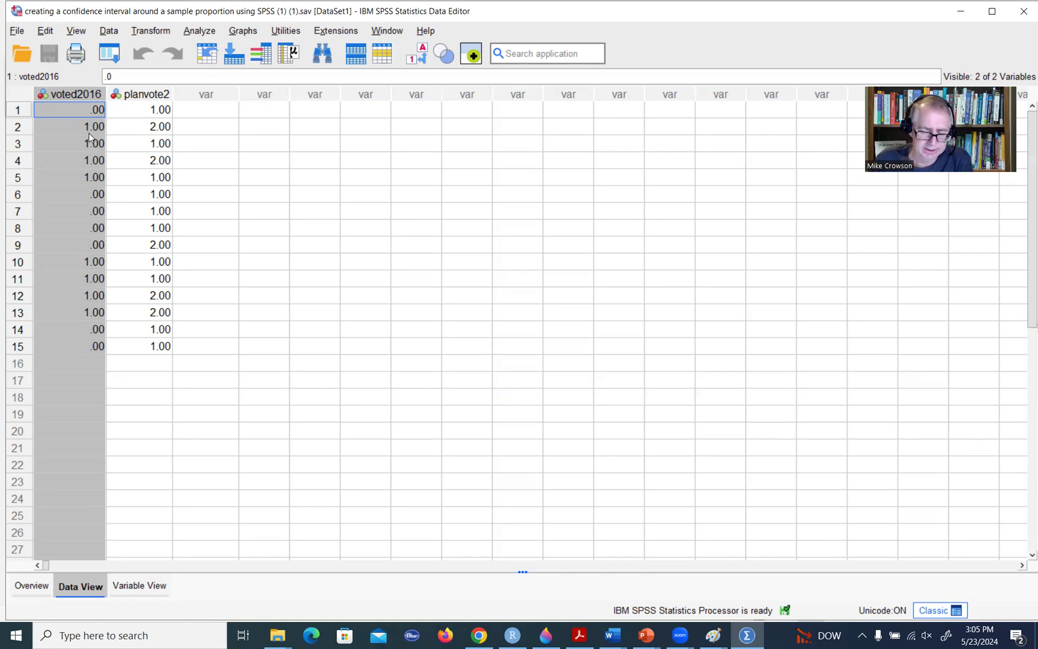
pyautogui.click(88, 111)
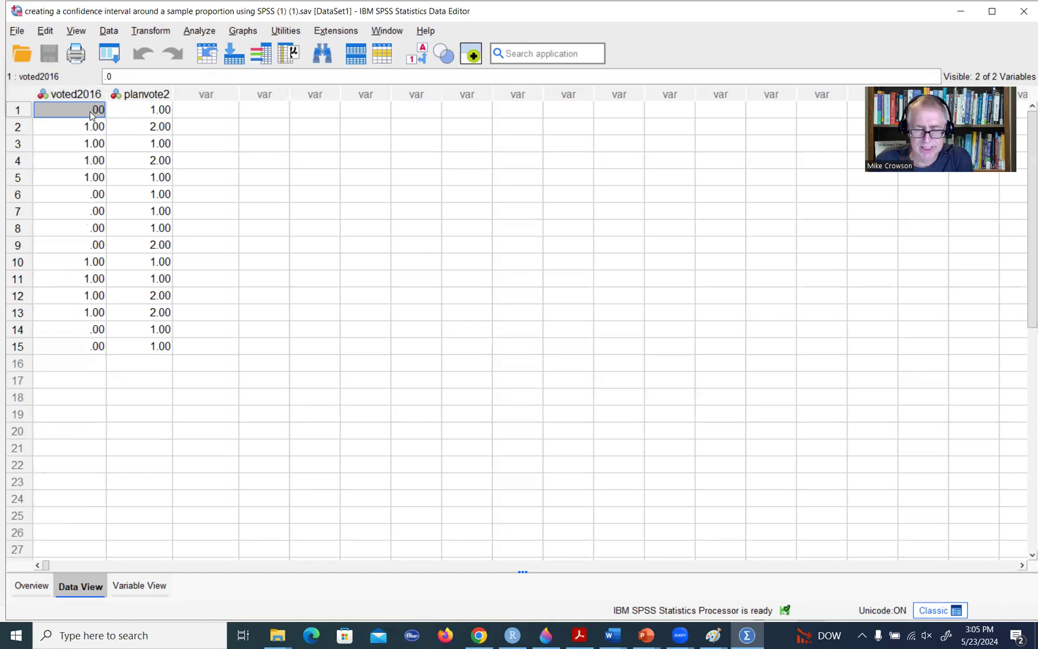
pyautogui.click(88, 129)
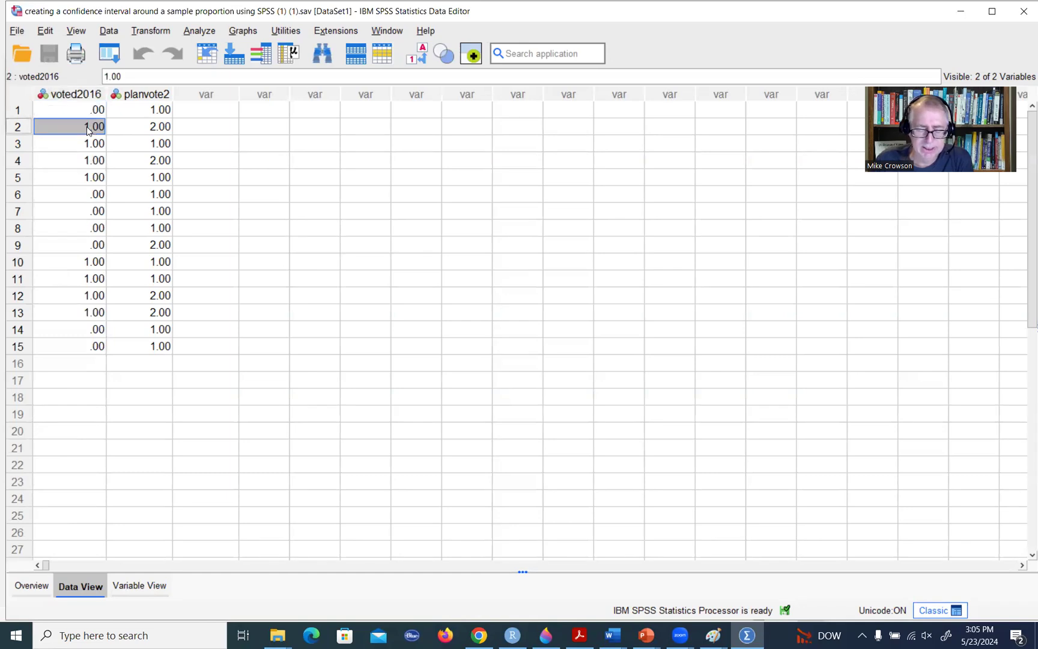
pyautogui.click(323, 144)
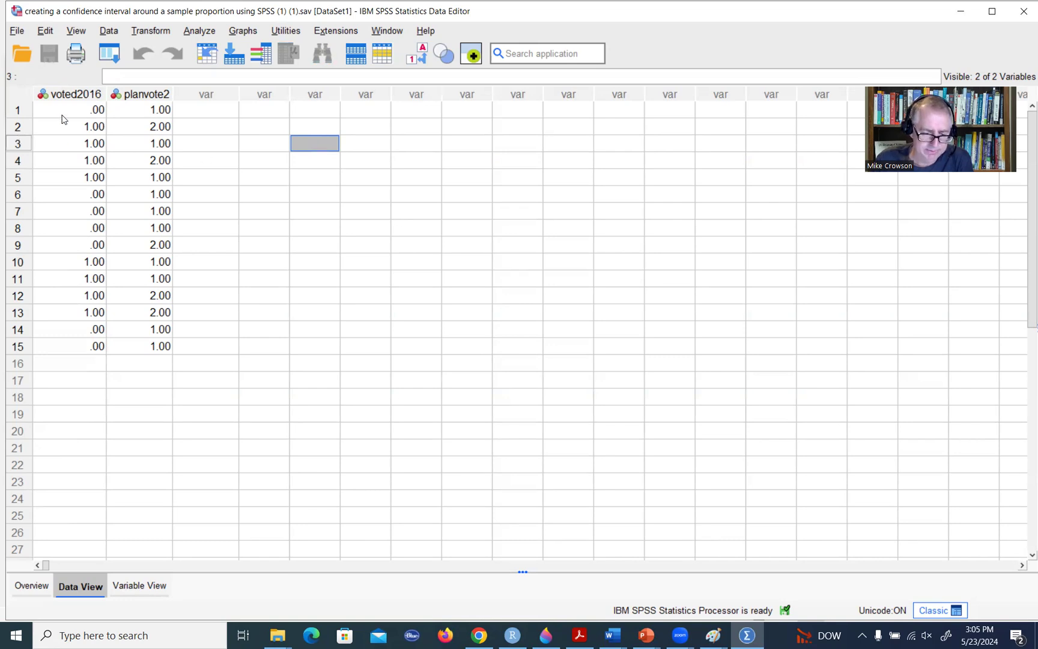
pyautogui.click(90, 94)
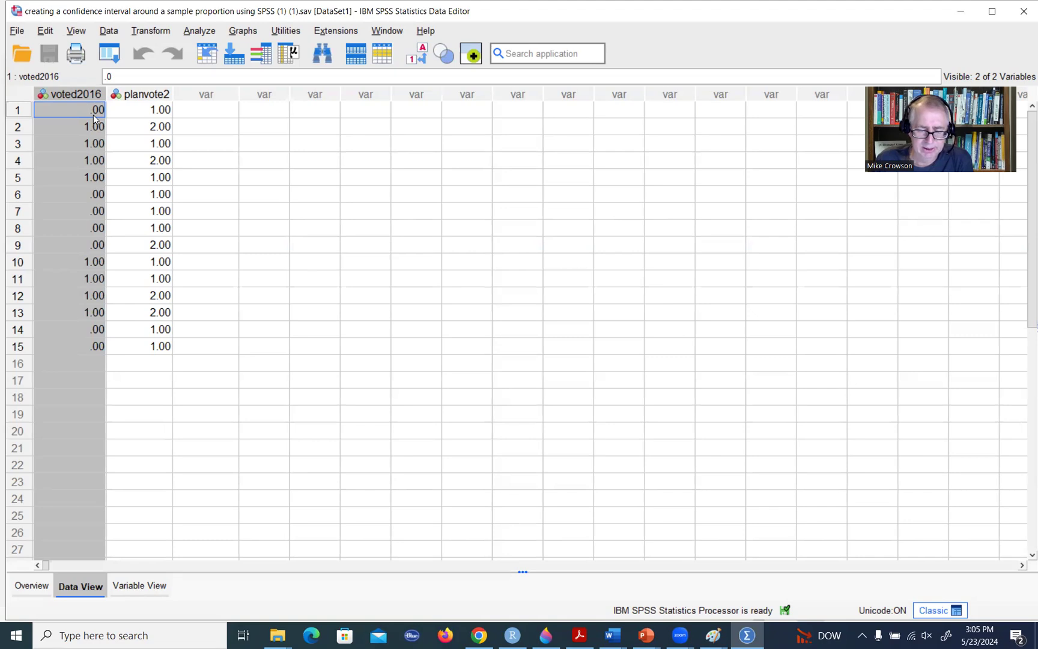
pyautogui.click(335, 164)
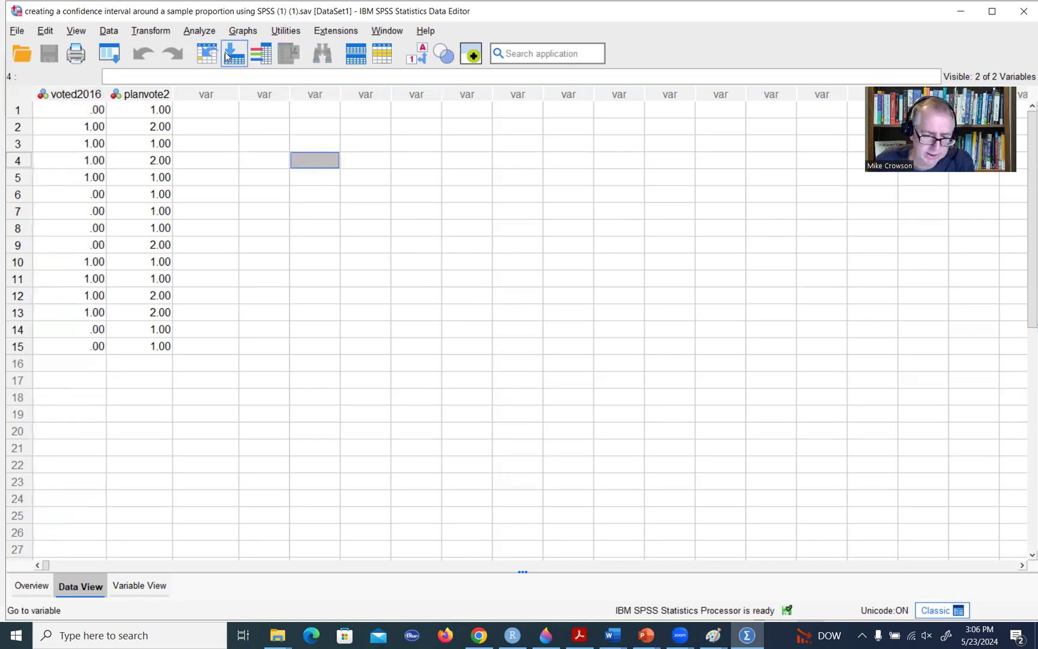
# Start a One-Sample Proportions analysis with voted2016 as the test variable.
pyautogui.click(201, 33)
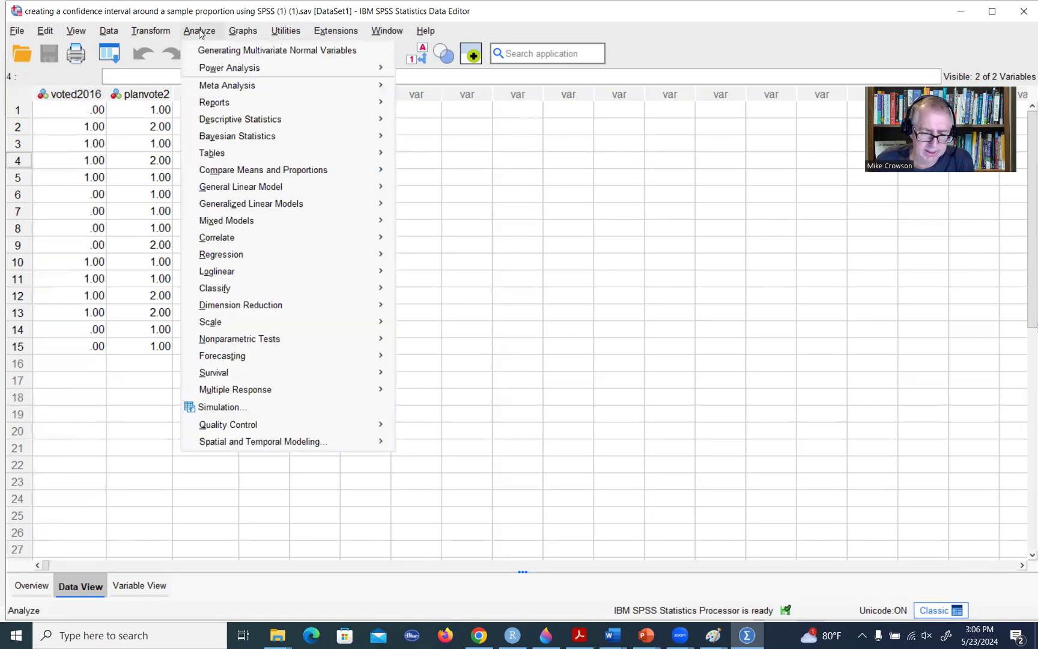
pyautogui.moveTo(246, 173)
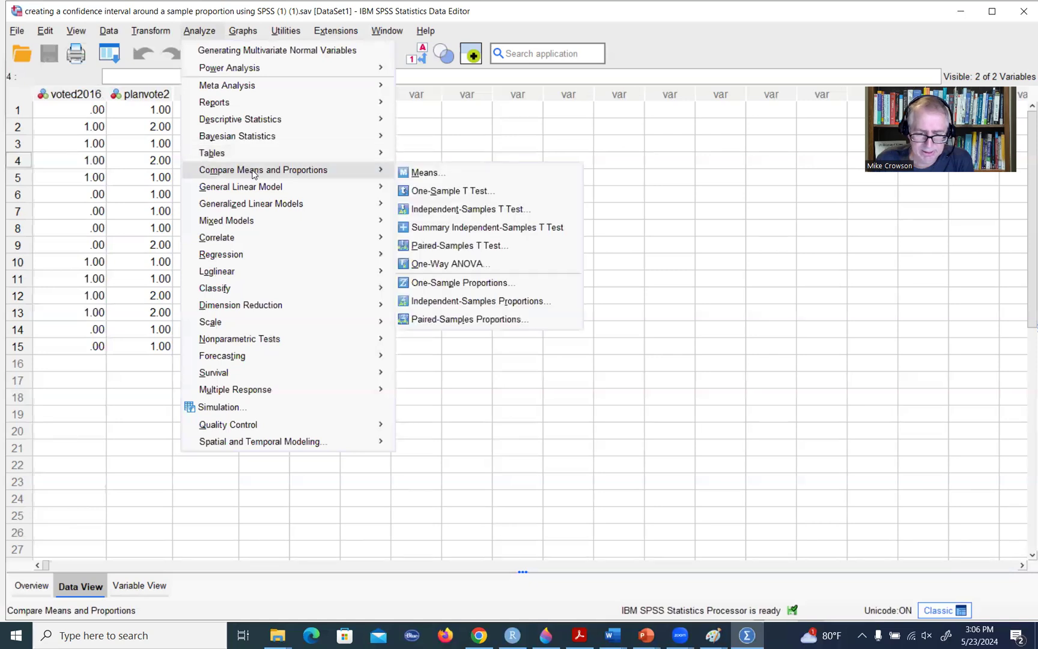
pyautogui.click(453, 284)
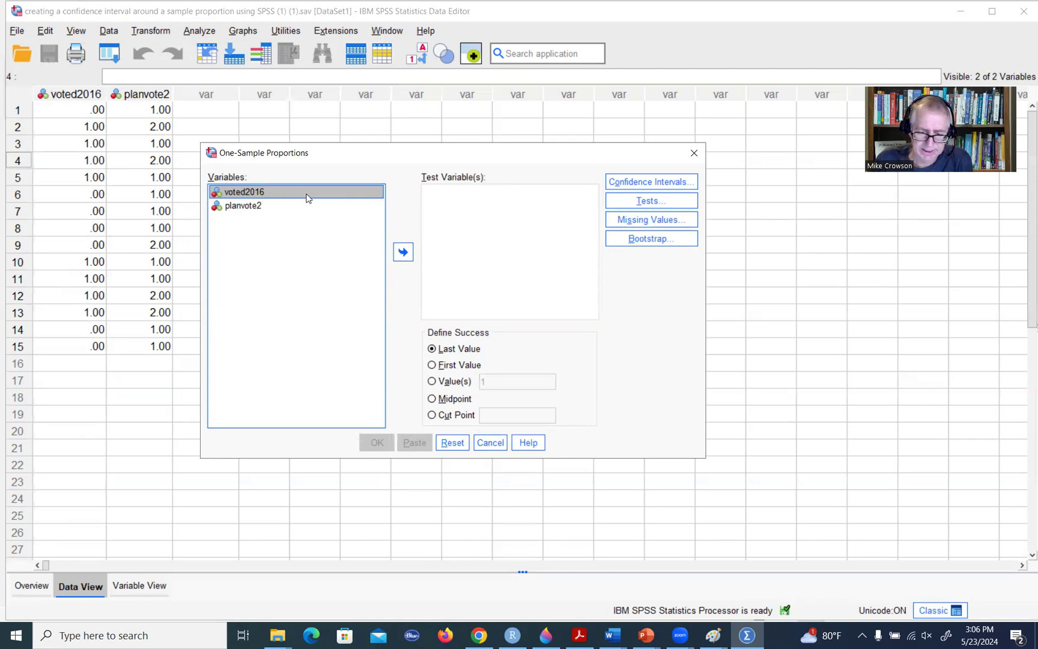
pyautogui.click(404, 253)
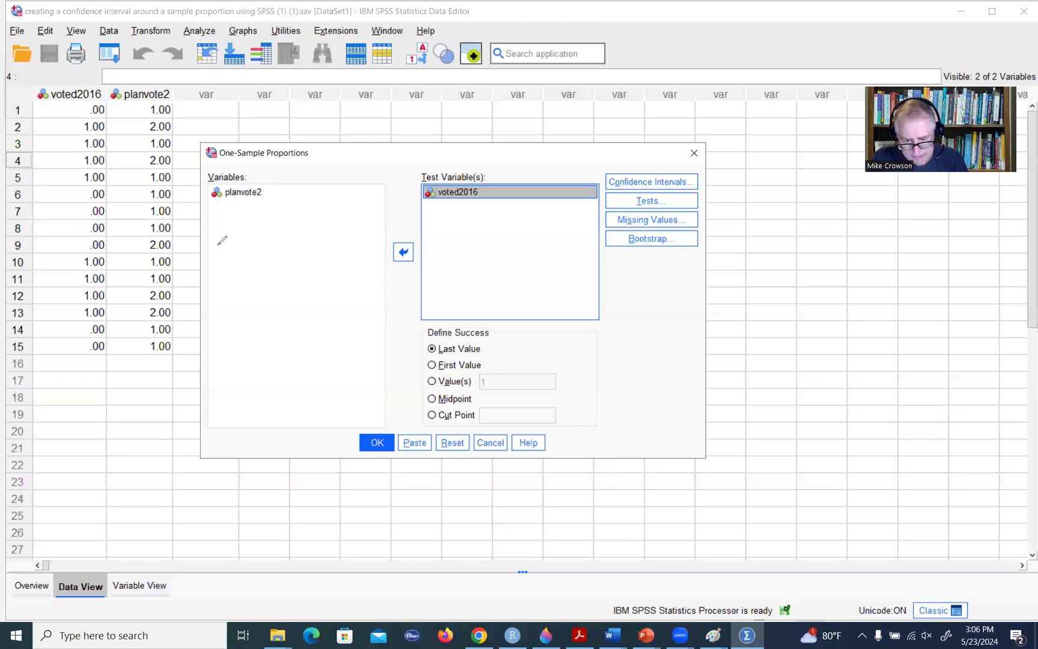
# Define success for the proportion by the specific value 1.
pyautogui.moveTo(428, 323)
pyautogui.mouseDown()
pyautogui.moveTo(477, 317)
pyautogui.moveTo(490, 332)
pyautogui.moveTo(454, 346)
pyautogui.moveTo(434, 318)
pyautogui.mouseUp()
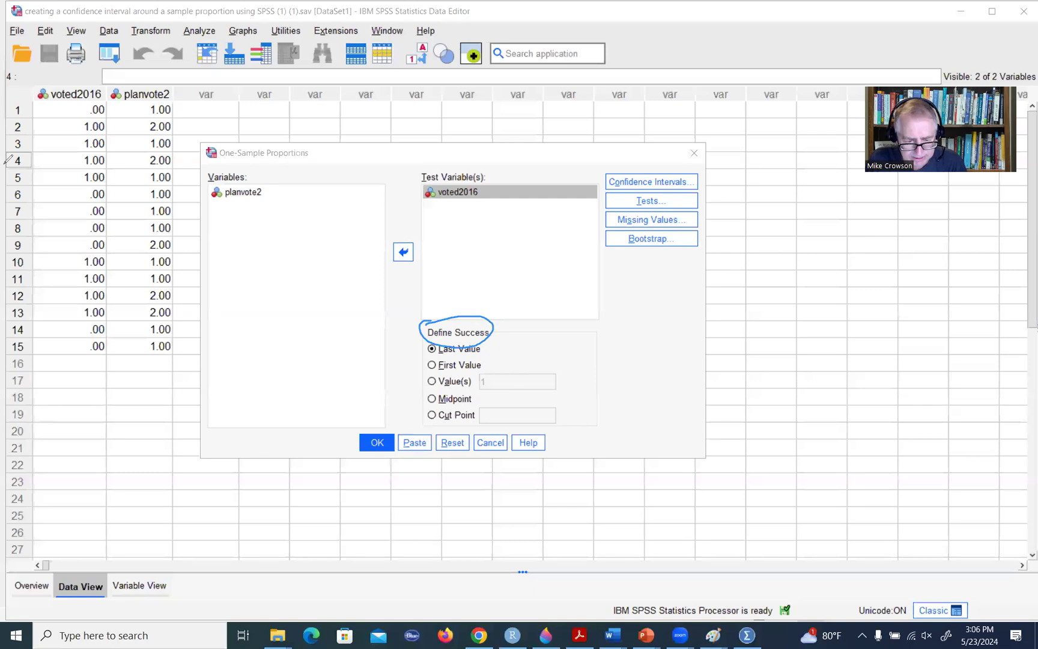
pyautogui.click(444, 382)
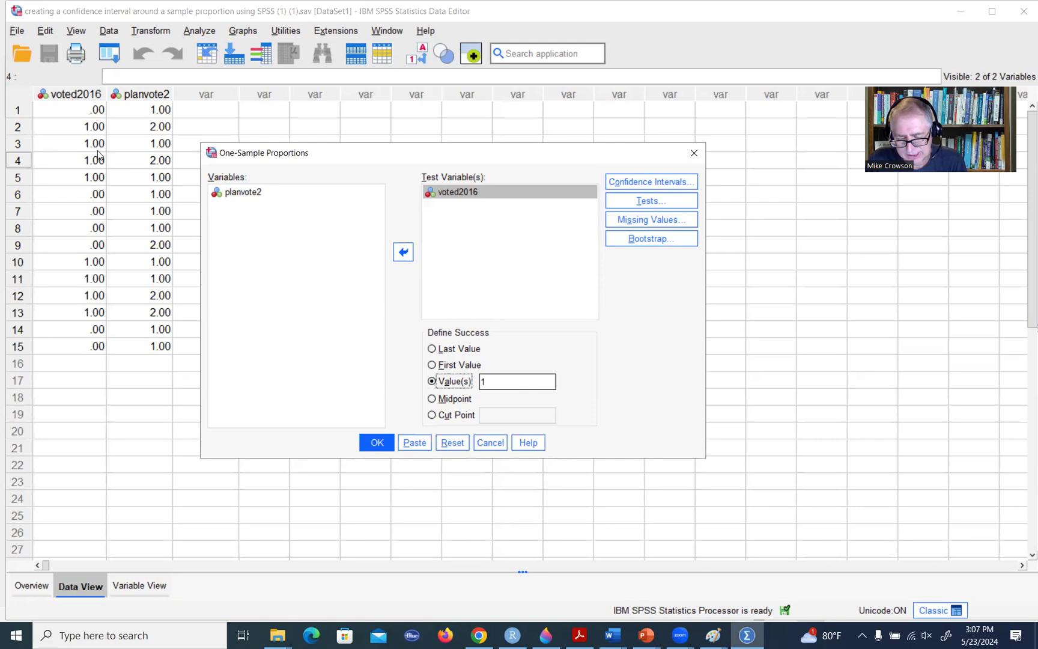
pyautogui.click(482, 382)
pyautogui.doubleClick(483, 382)
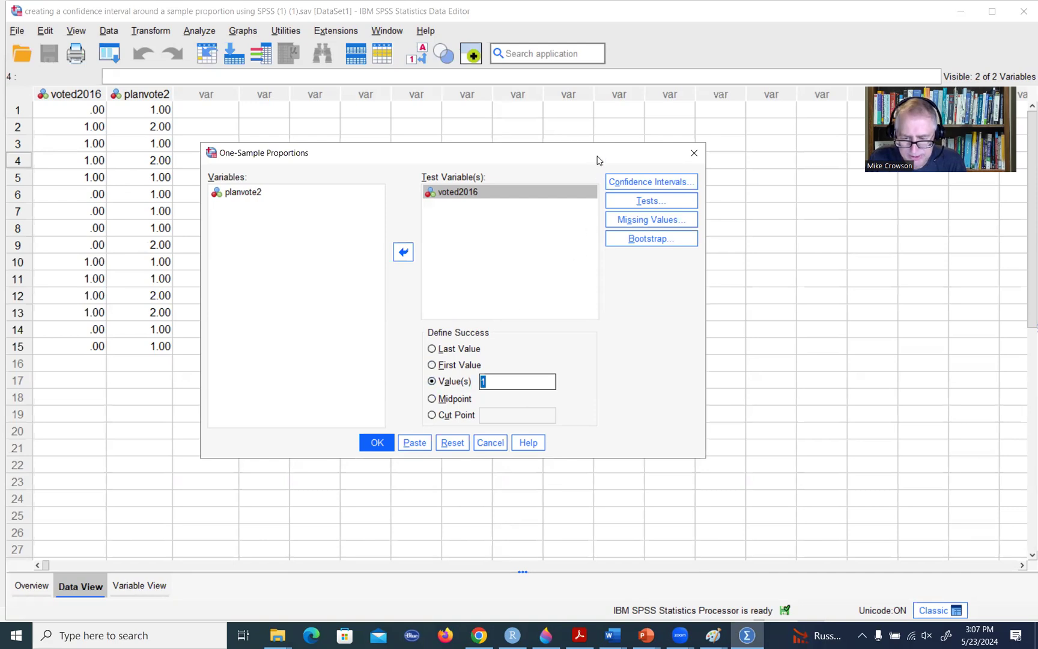
# Limit the confidence interval types to Clopper-Pearson ("Exact") and run the analysis.
pyautogui.moveTo(593, 156); pyautogui.dragTo(513, 123)
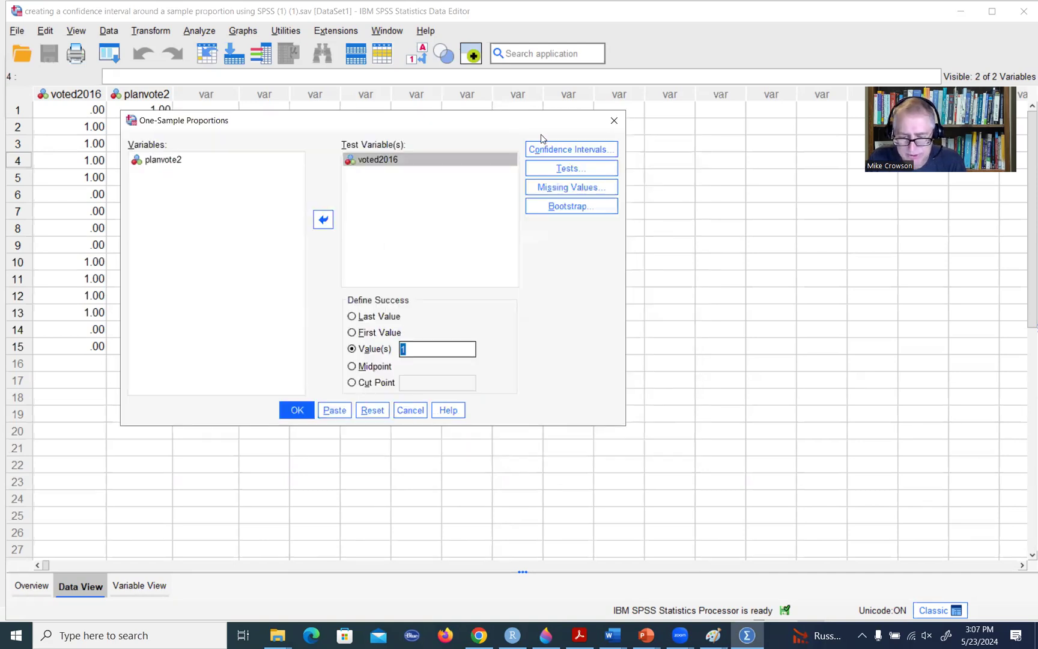
pyautogui.click(569, 150)
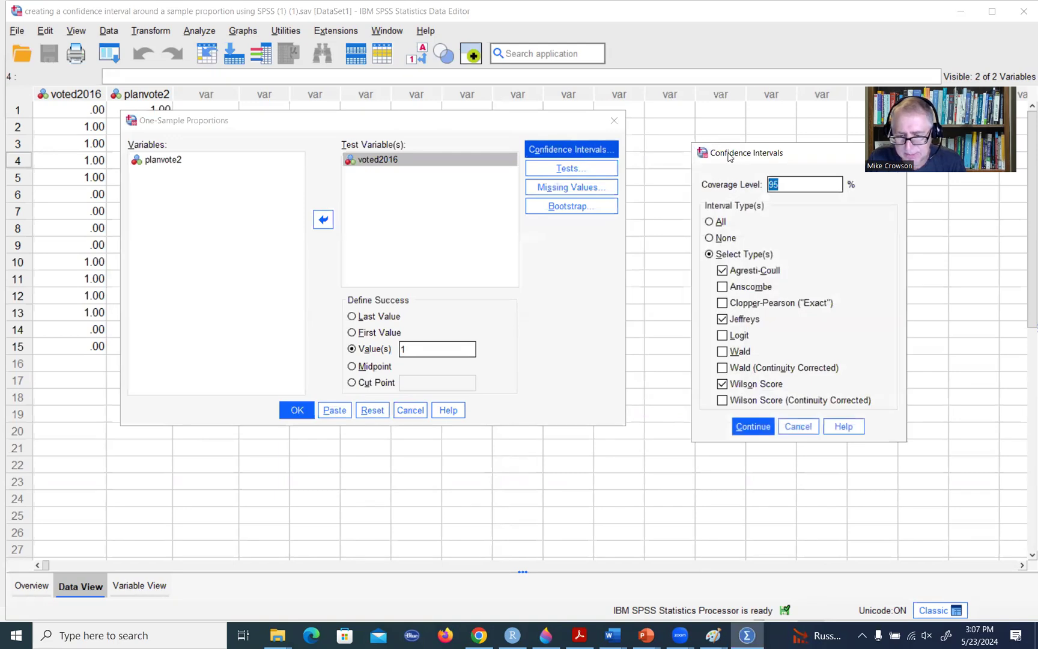
pyautogui.moveTo(728, 155); pyautogui.dragTo(670, 122)
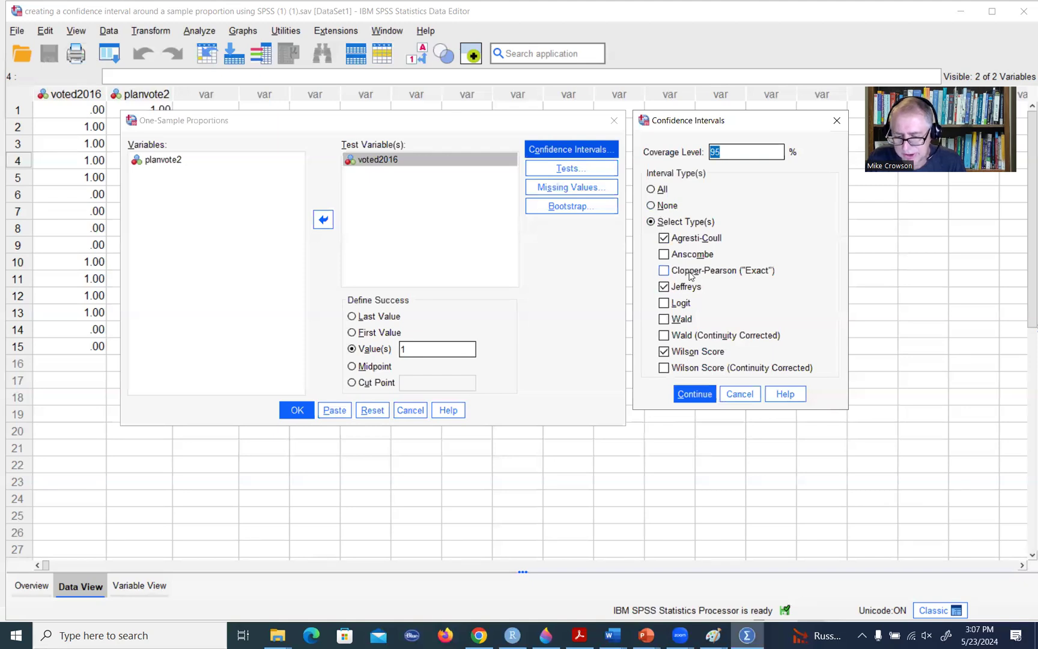
pyautogui.click(661, 206)
pyautogui.click(651, 221)
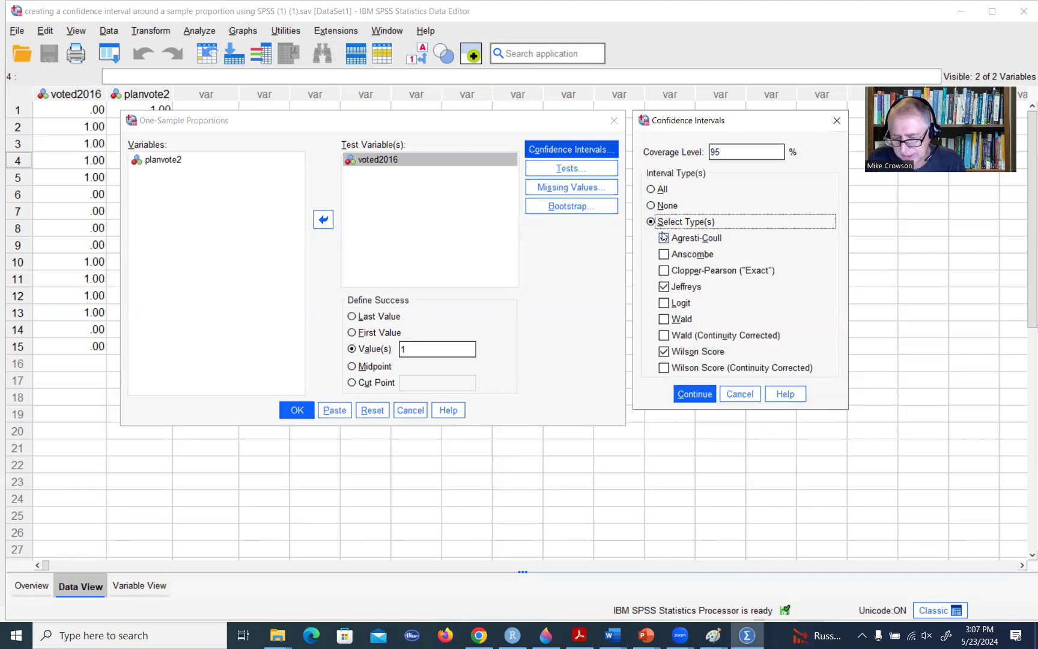
pyautogui.click(665, 238)
pyautogui.click(664, 287)
pyautogui.click(664, 352)
pyautogui.click(664, 271)
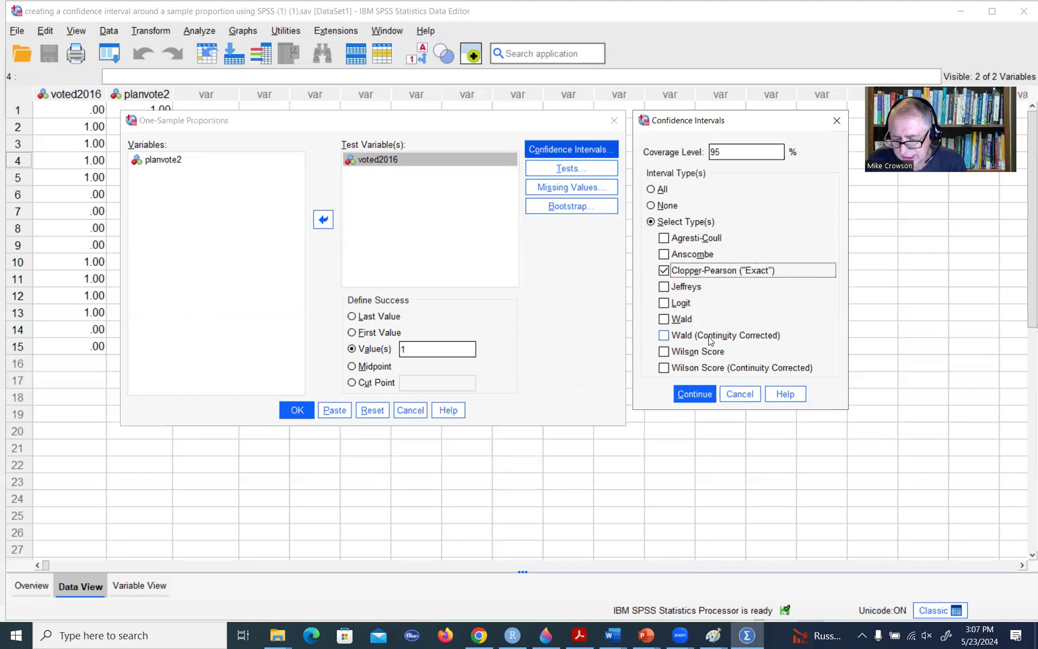
pyautogui.click(699, 397)
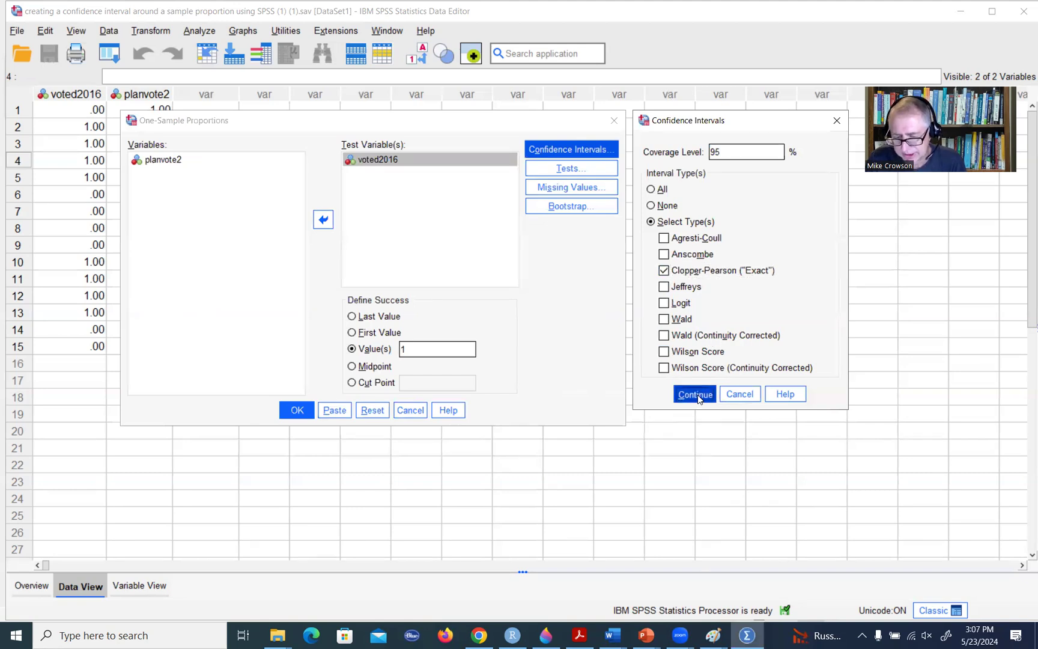
pyautogui.click(296, 411)
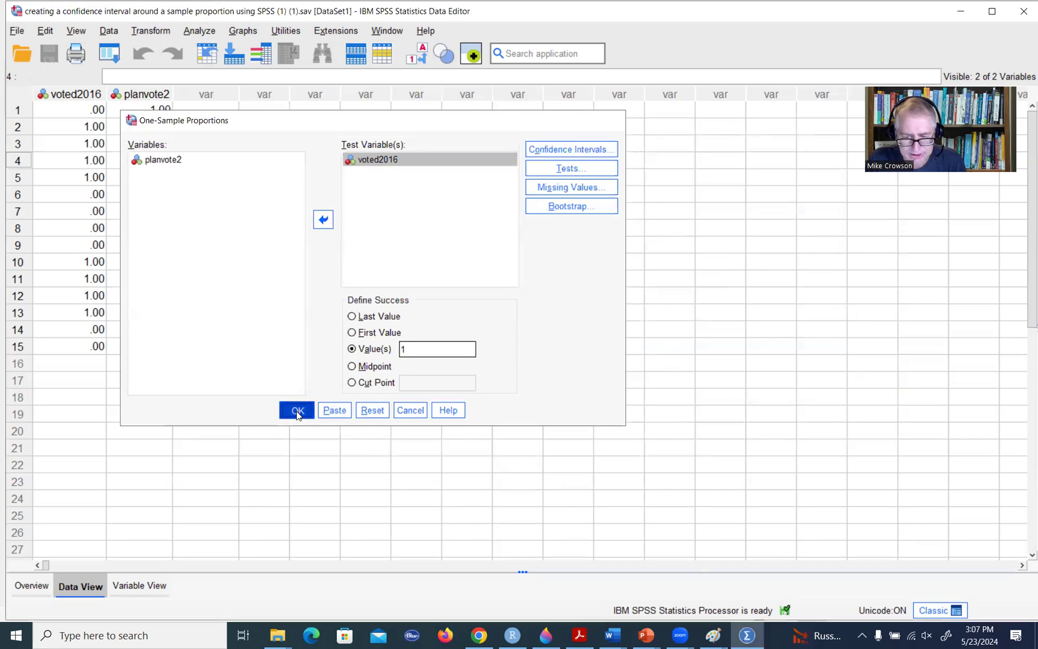
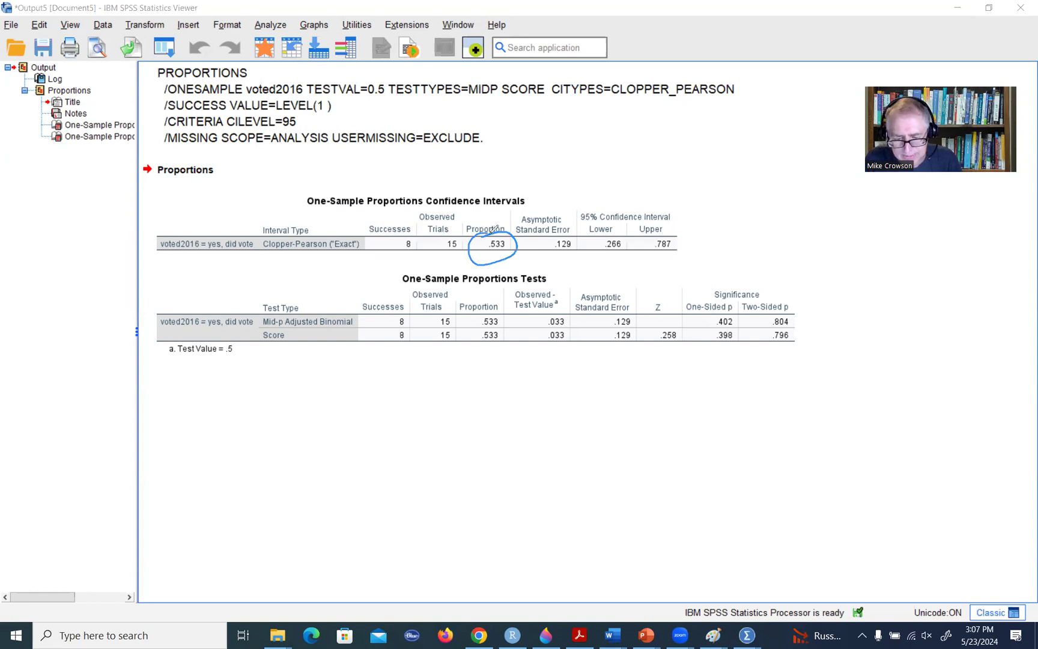
# Examine the successes, trials, proportion and 95% confidence limits for voted2016, marking them up along with the proportions tests table.
pyautogui.moveTo(415, 233)
pyautogui.mouseDown()
pyautogui.moveTo(398, 237)
pyautogui.moveTo(416, 235)
pyautogui.mouseUp()
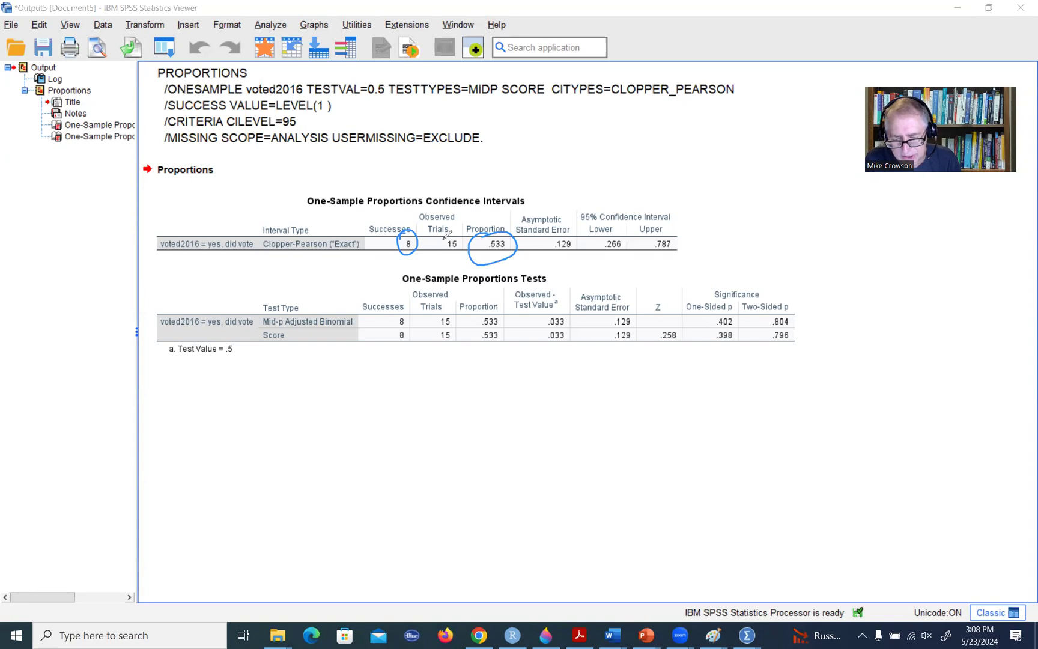
pyautogui.moveTo(448, 232); pyautogui.dragTo(453, 234)
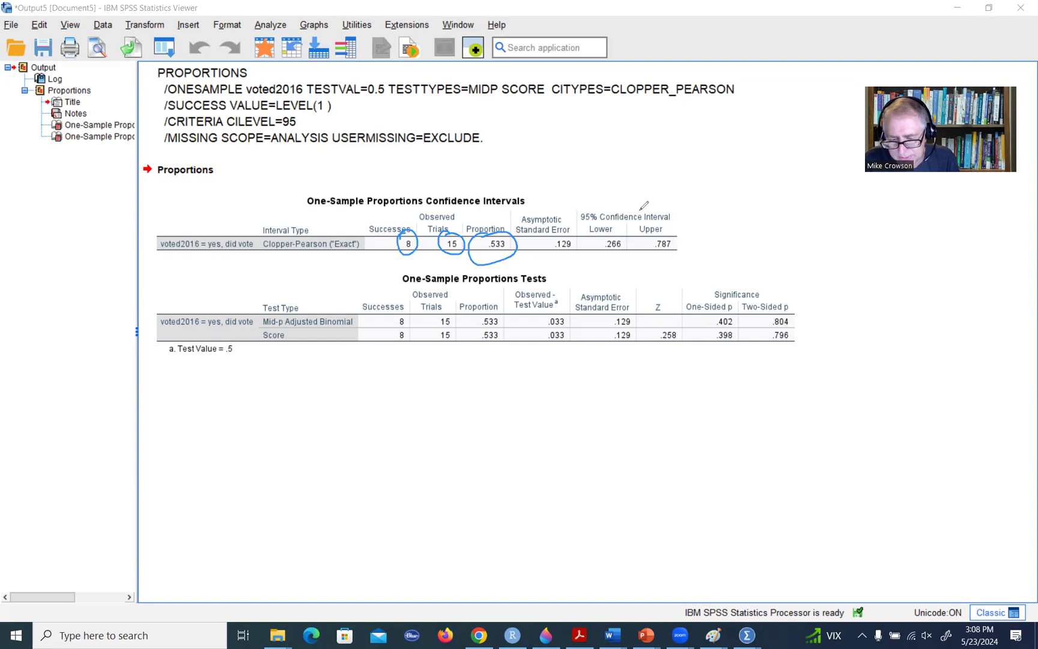
pyautogui.moveTo(623, 201)
pyautogui.mouseDown()
pyautogui.moveTo(651, 199)
pyautogui.moveTo(673, 217)
pyautogui.moveTo(602, 228)
pyautogui.moveTo(593, 199)
pyautogui.moveTo(614, 194)
pyautogui.mouseUp()
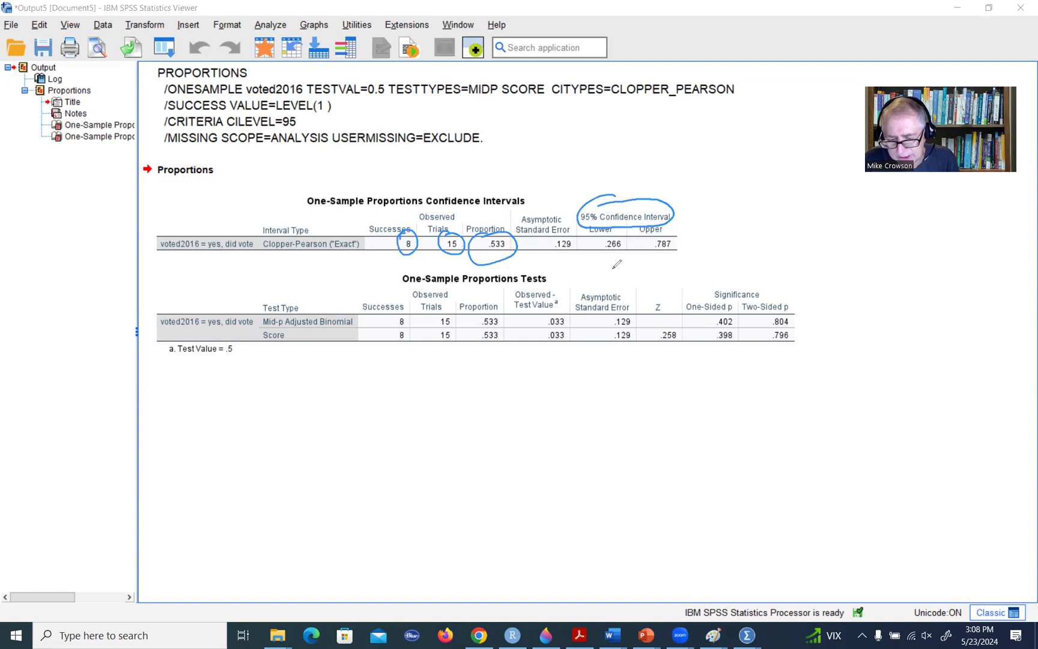
pyautogui.moveTo(614, 277)
pyautogui.mouseDown()
pyautogui.moveTo(618, 259)
pyautogui.moveTo(661, 277)
pyautogui.moveTo(651, 260)
pyautogui.mouseUp()
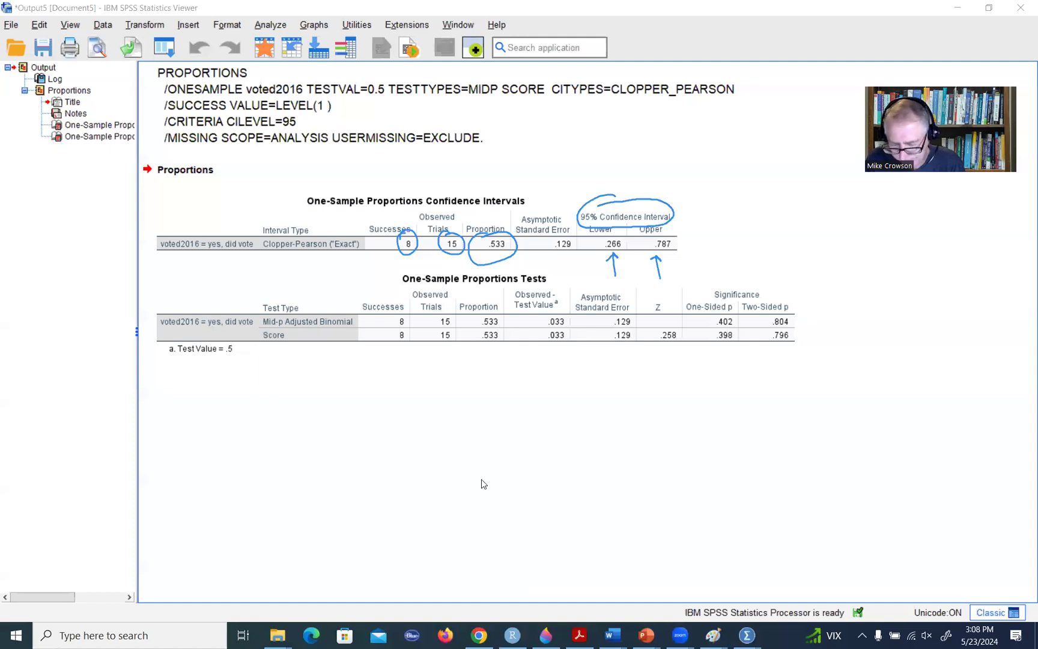
pyautogui.press('Escape')
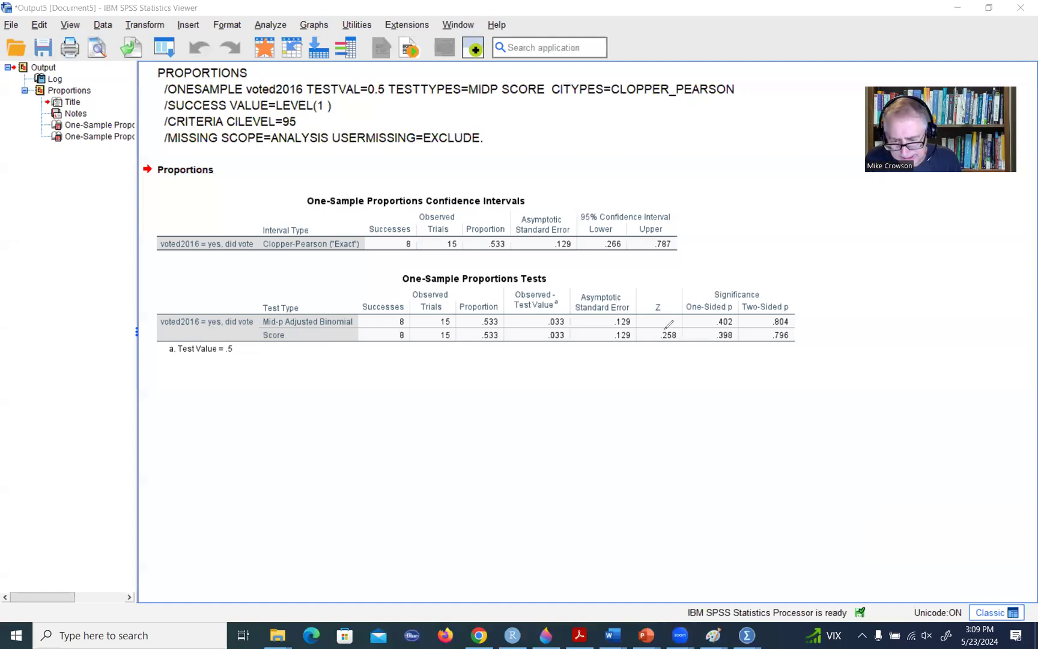
pyautogui.moveTo(419, 279); pyautogui.dragTo(556, 322)
pyautogui.moveTo(519, 263); pyautogui.dragTo(448, 342)
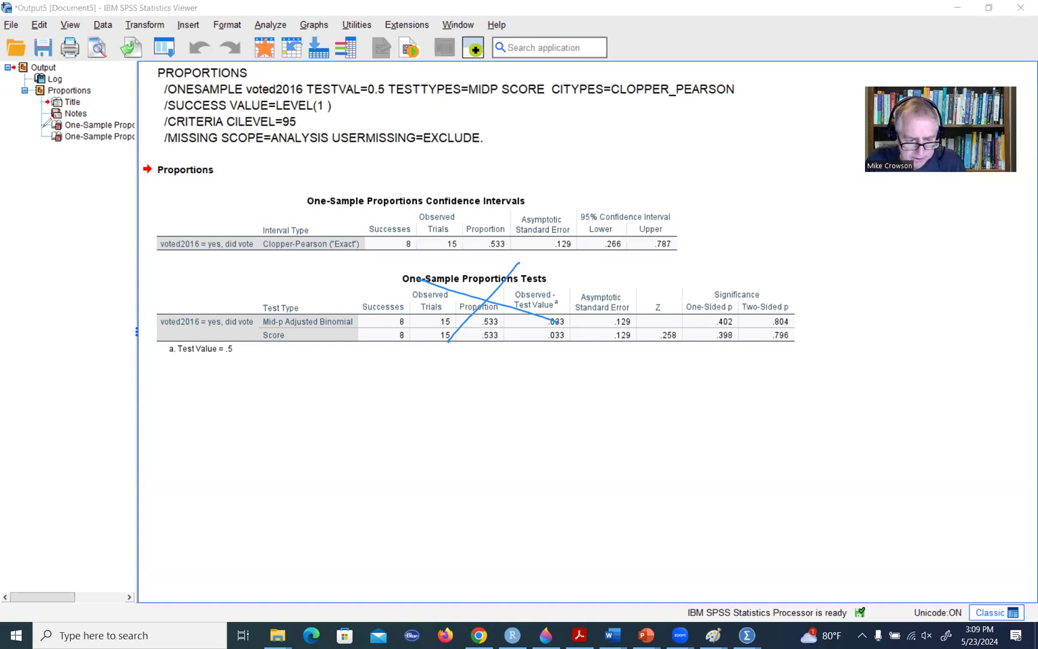
pyautogui.press('Escape')
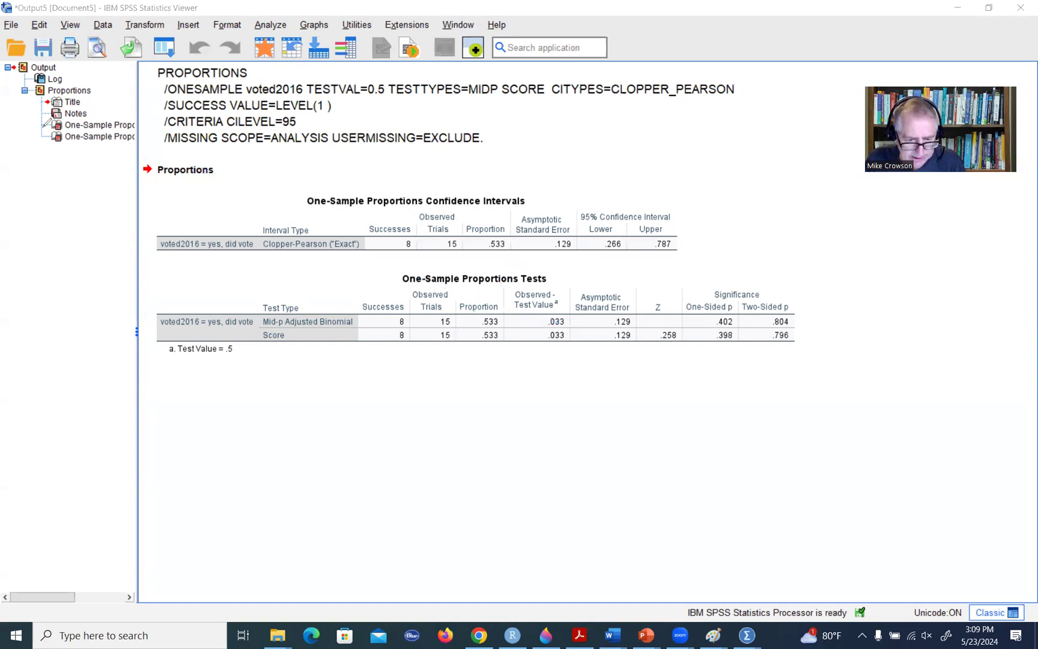
# Rerun the One-Sample Proportions analysis on voted2016 at a 99% coverage level and check the resulting confidence interval.
pyautogui.click(282, 29)
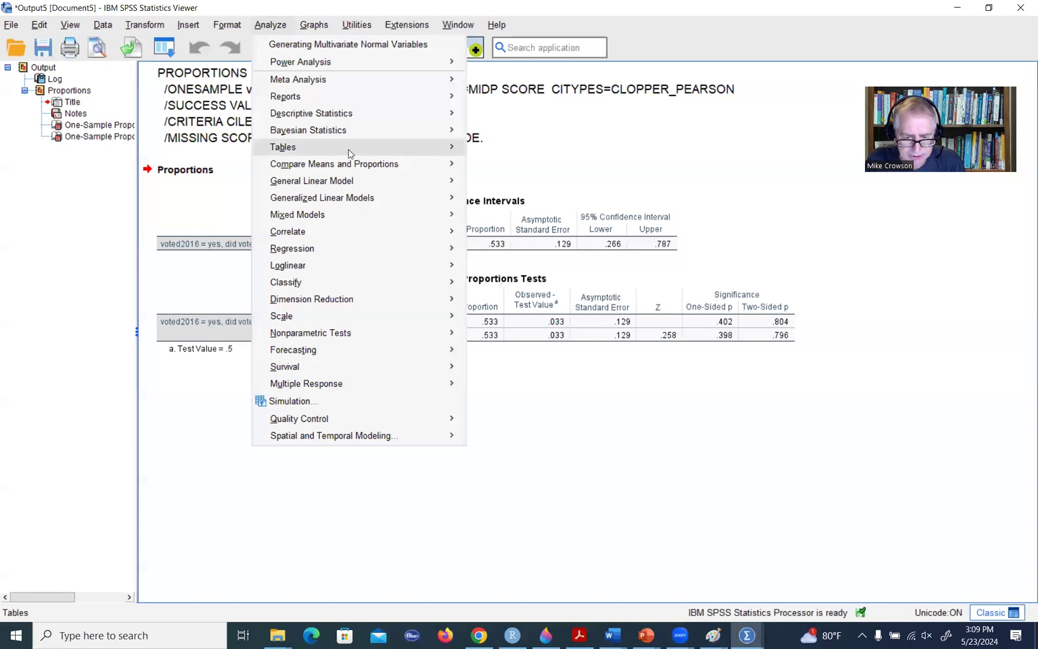
pyautogui.moveTo(350, 163)
pyautogui.click(524, 275)
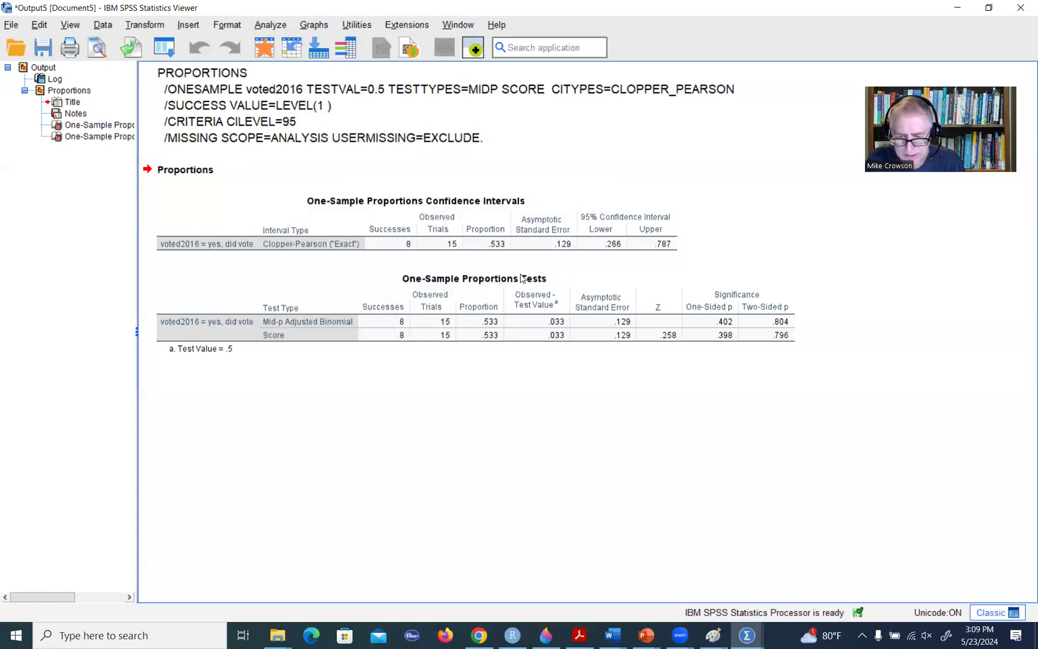
pyautogui.click(588, 153)
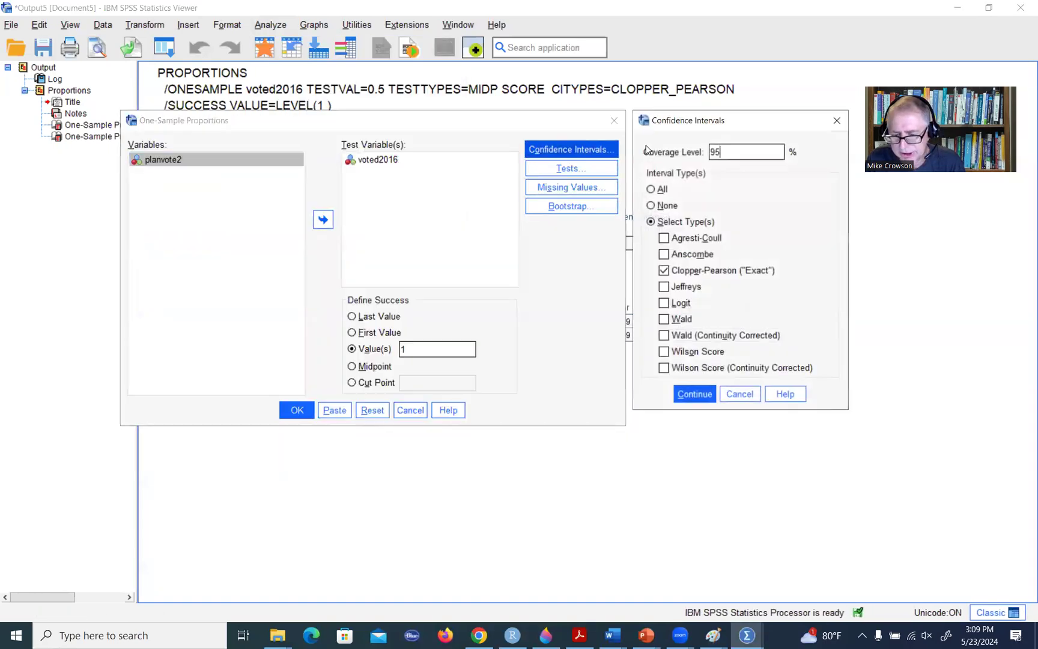
pyautogui.click(734, 152)
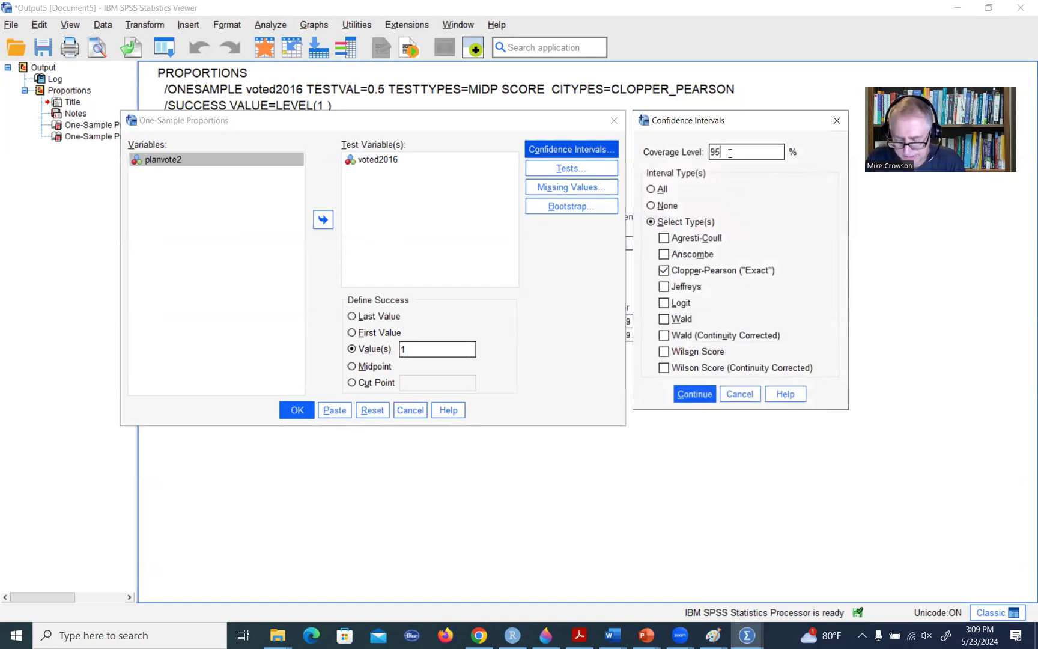
pyautogui.press('BackSpace')
pyautogui.write('9')
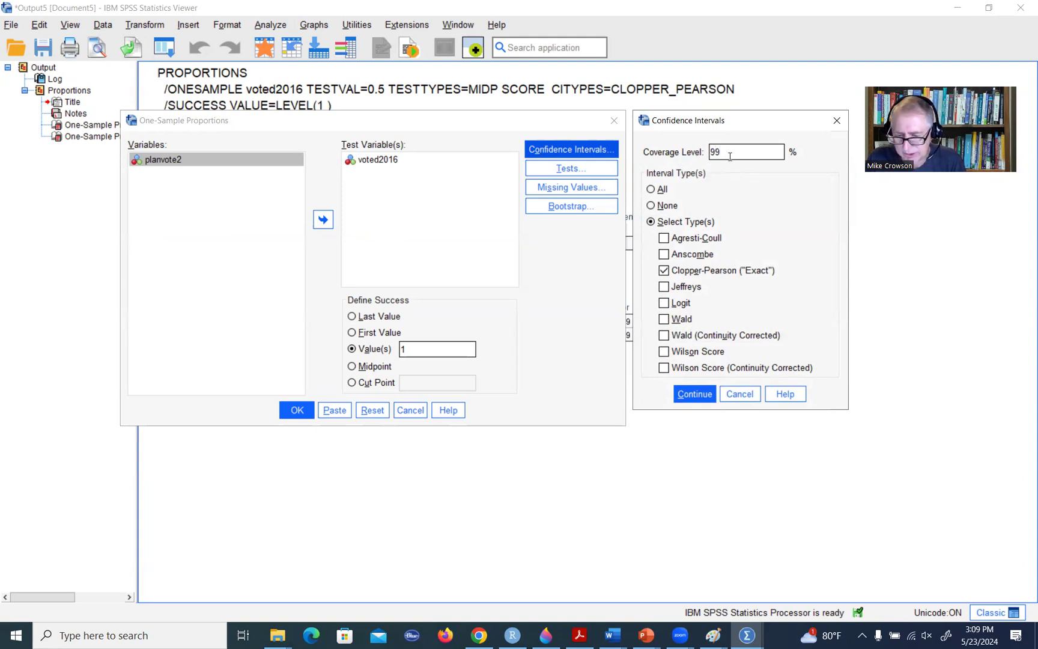
pyautogui.click(695, 394)
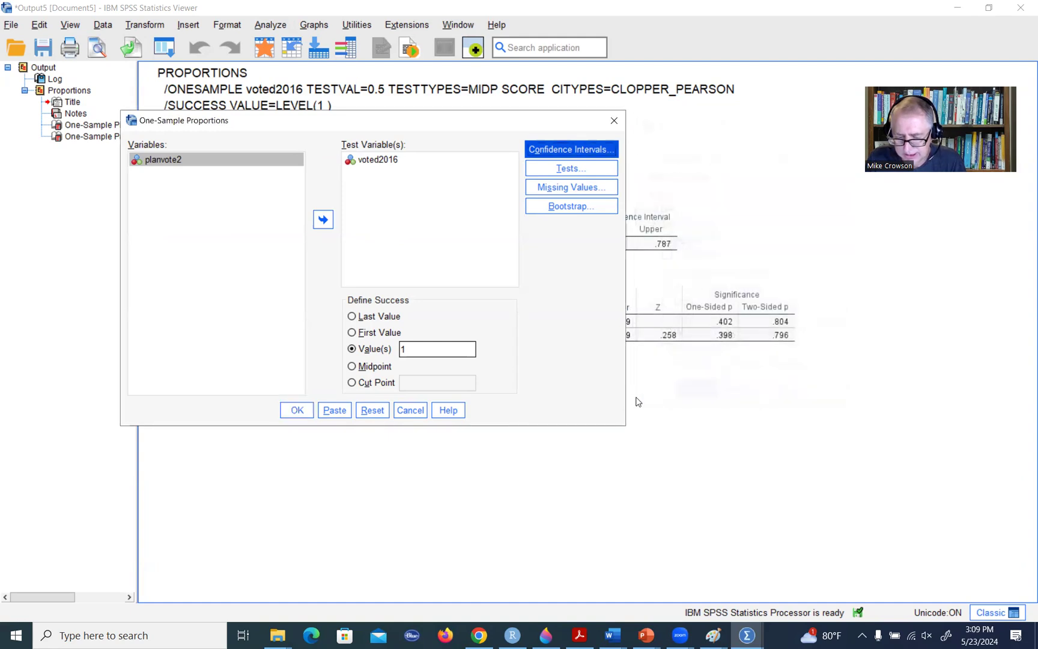
pyautogui.click(298, 410)
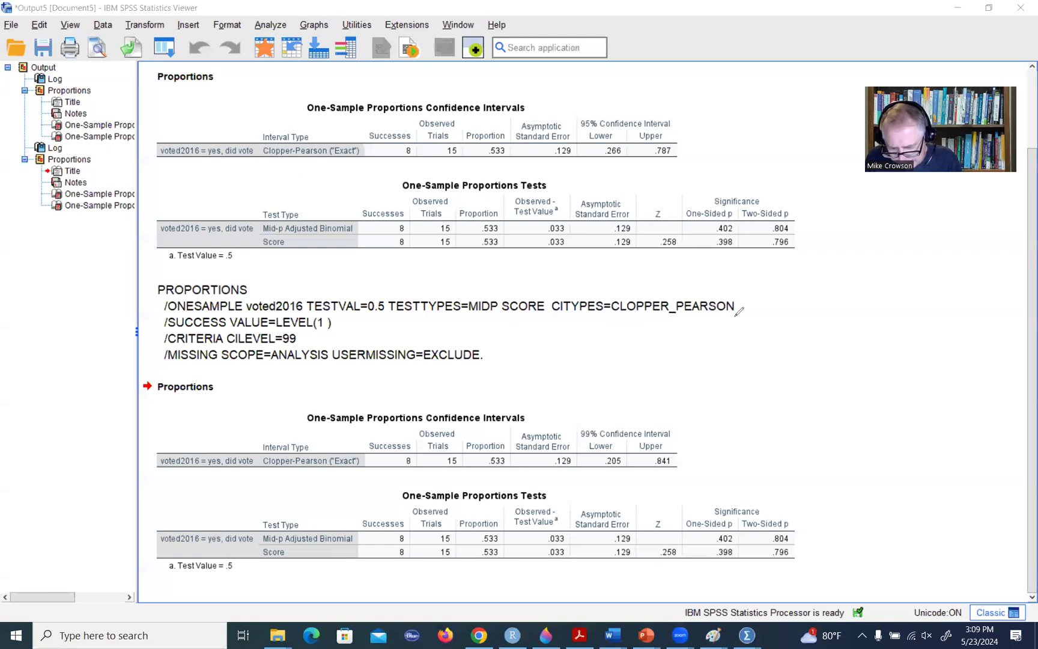
pyautogui.moveTo(597, 418)
pyautogui.mouseDown()
pyautogui.moveTo(599, 443)
pyautogui.moveTo(572, 436)
pyautogui.moveTo(601, 414)
pyautogui.mouseUp()
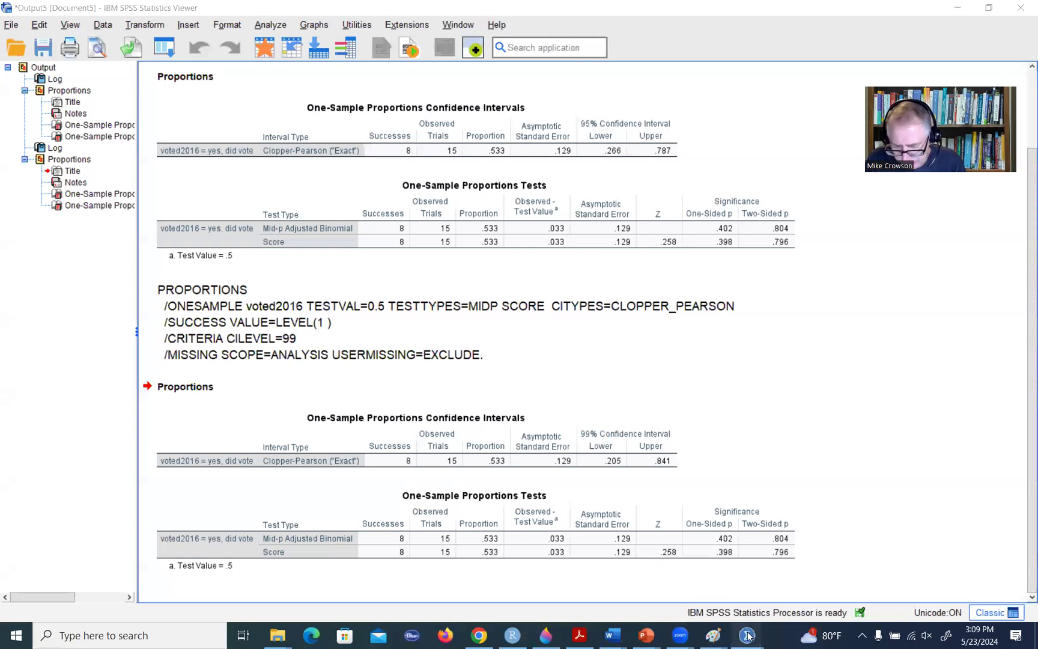
# Return to the dataset, reopen the One-Sample Proportions analysis for voted2016 and define success by the value 0.
pyautogui.moveTo(748, 635)
pyautogui.click(710, 592)
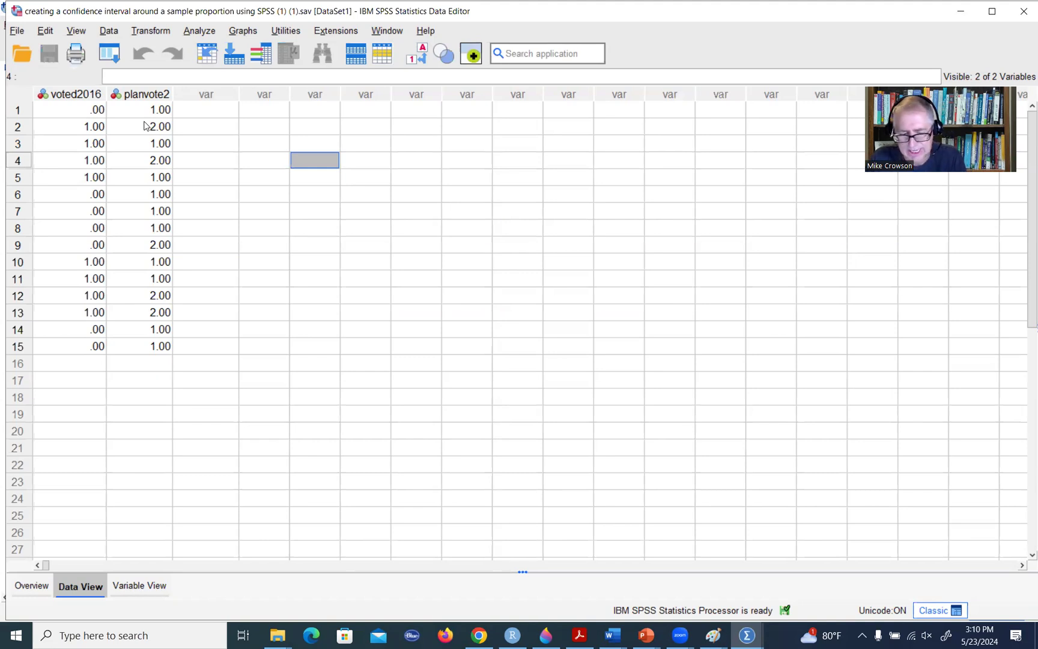
pyautogui.click(81, 112)
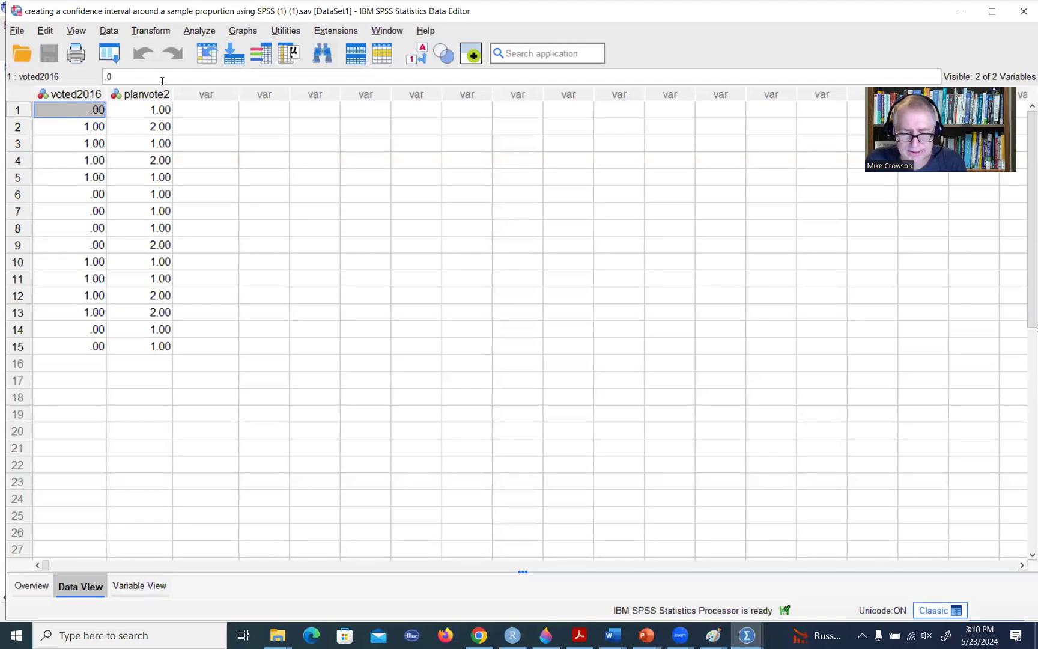
pyautogui.click(213, 36)
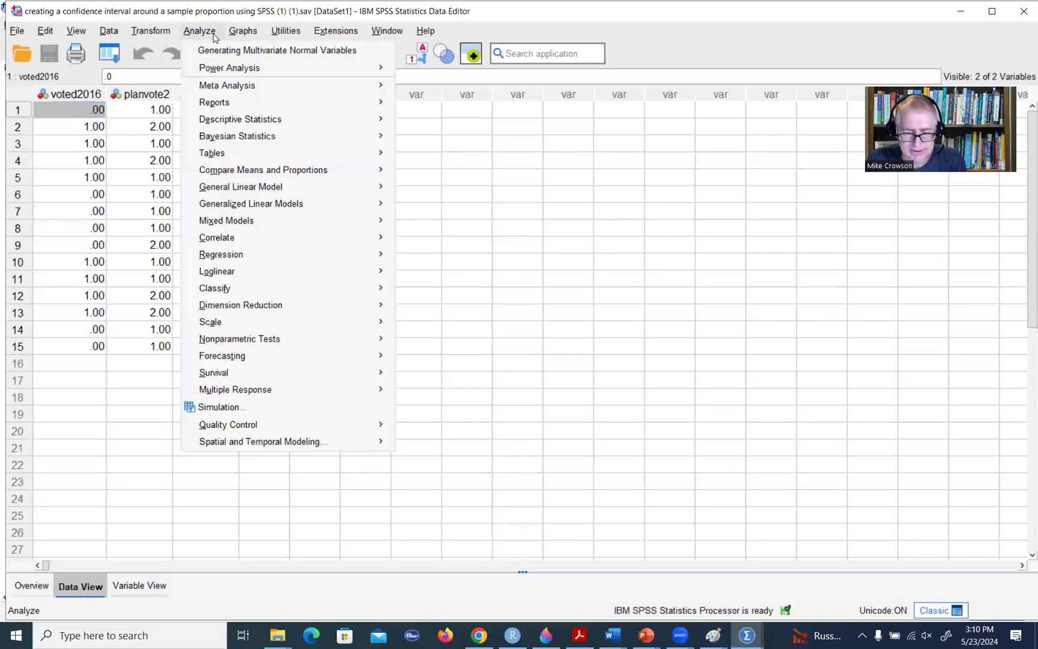
pyautogui.moveTo(275, 170)
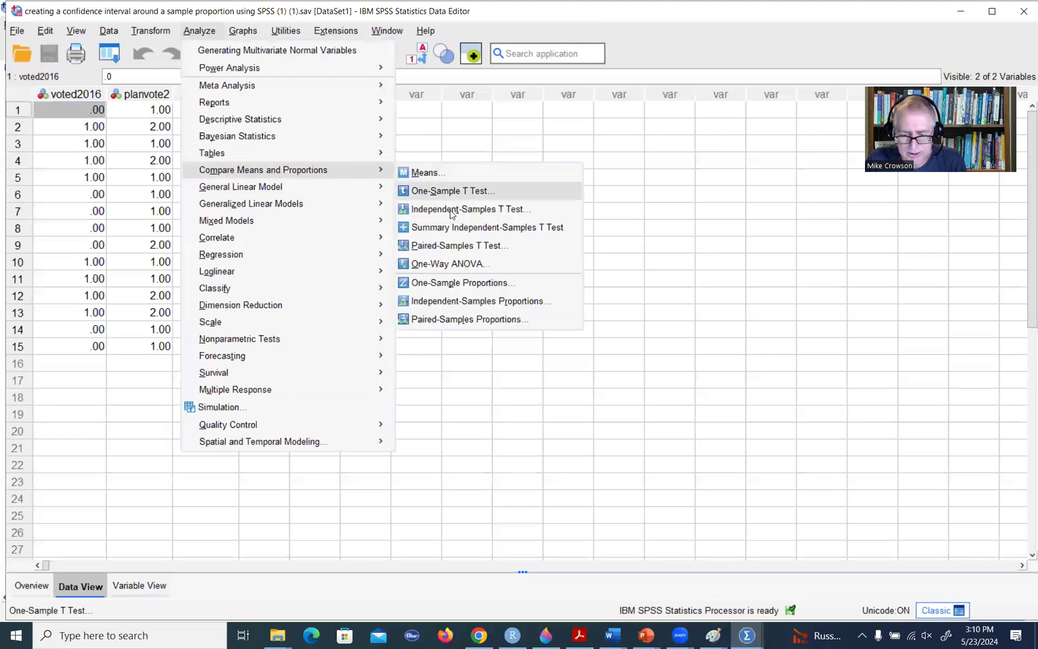
pyautogui.click(454, 289)
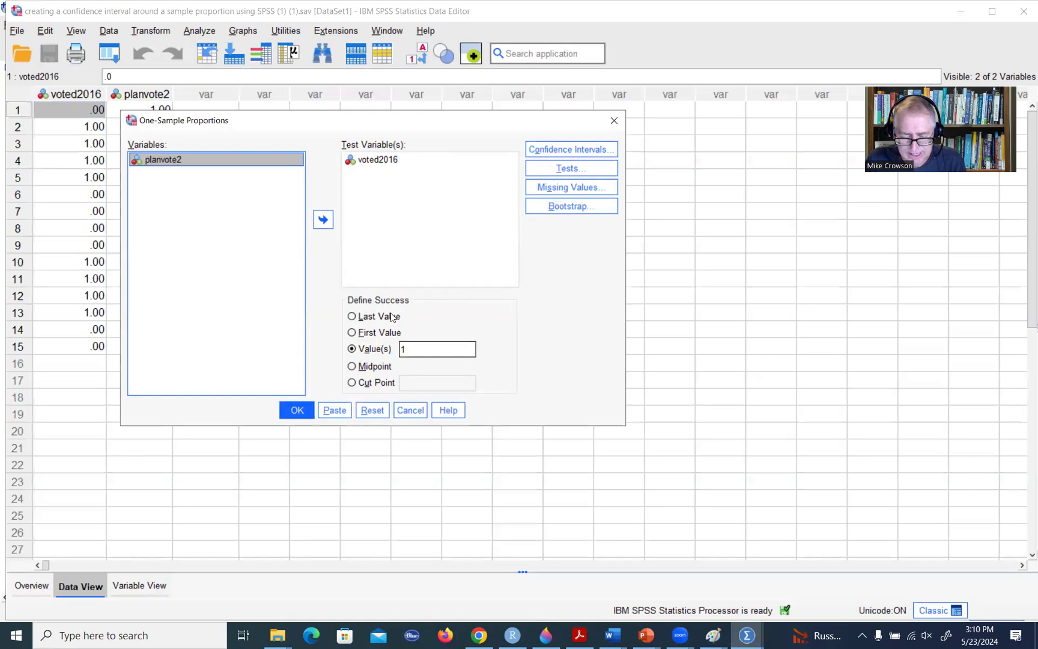
pyautogui.click(373, 351)
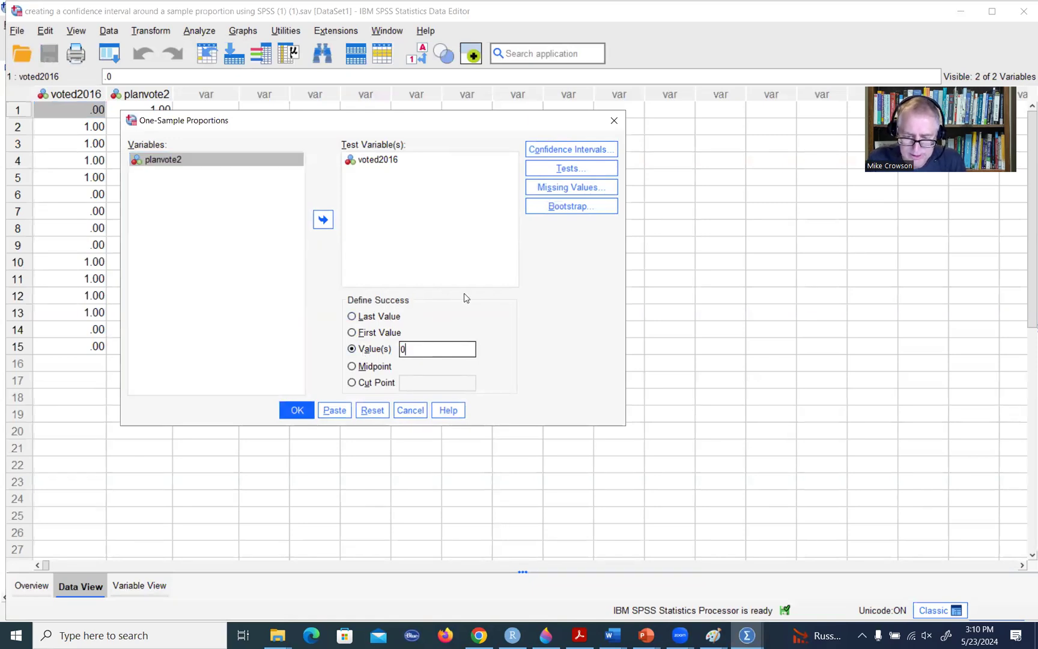
# Set the confidence interval coverage level to 95% and run the proportions analysis.
pyautogui.click(571, 151)
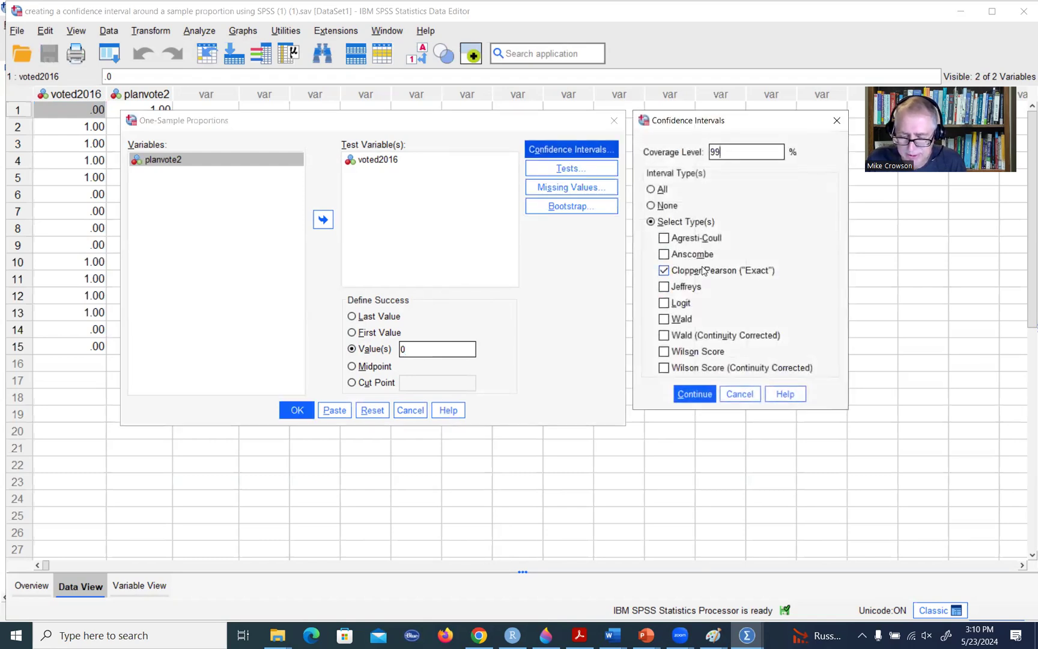
pyautogui.press('BackSpace')
pyautogui.write('5')
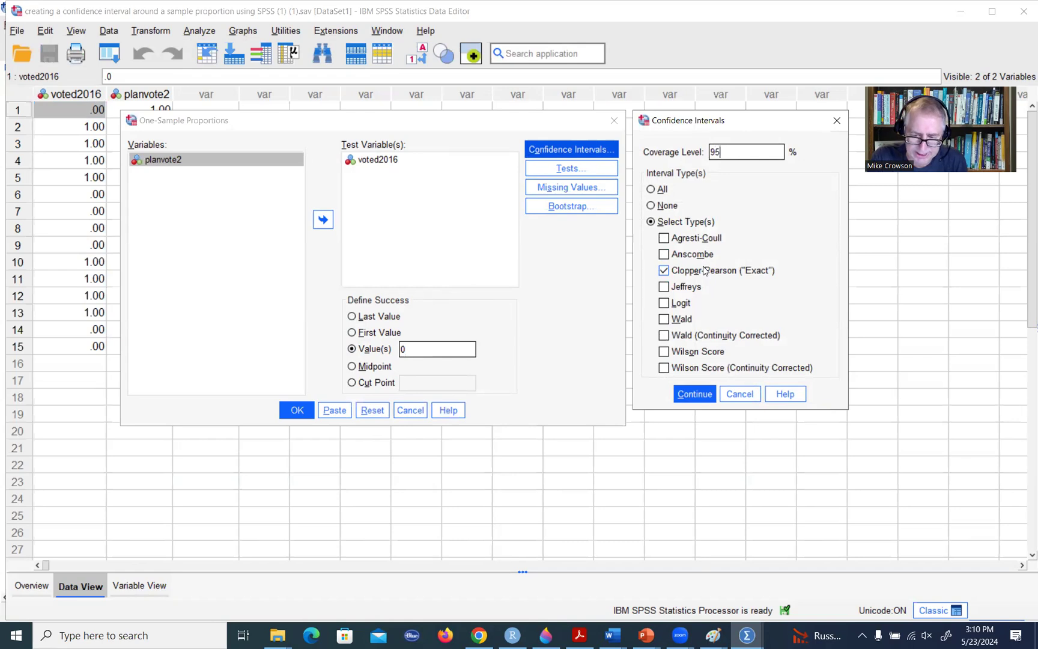
pyautogui.click(695, 394)
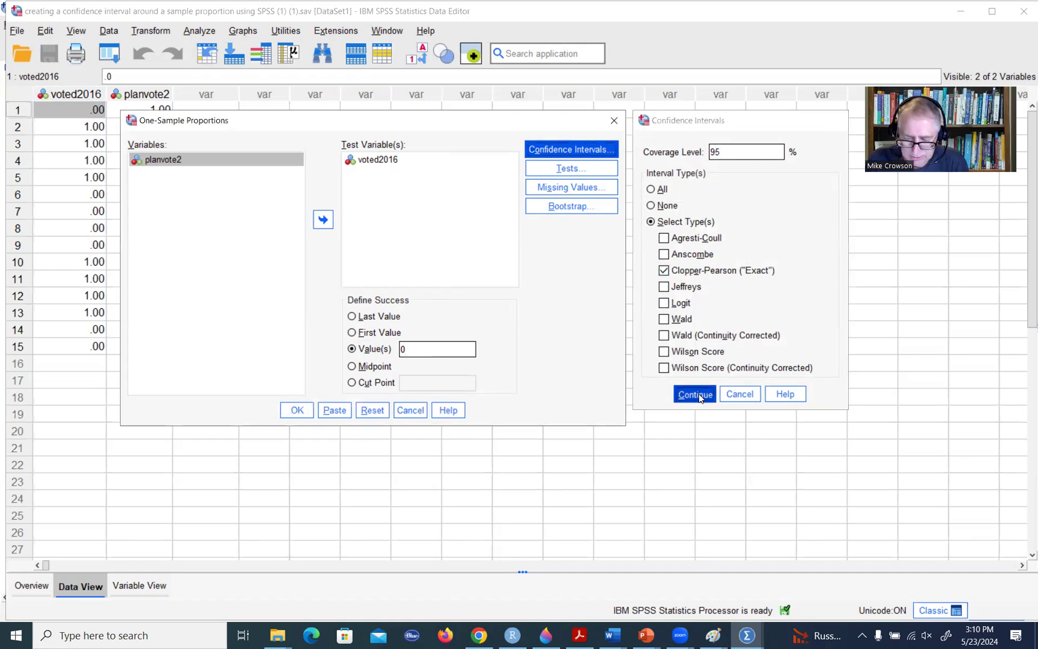
pyautogui.click(296, 410)
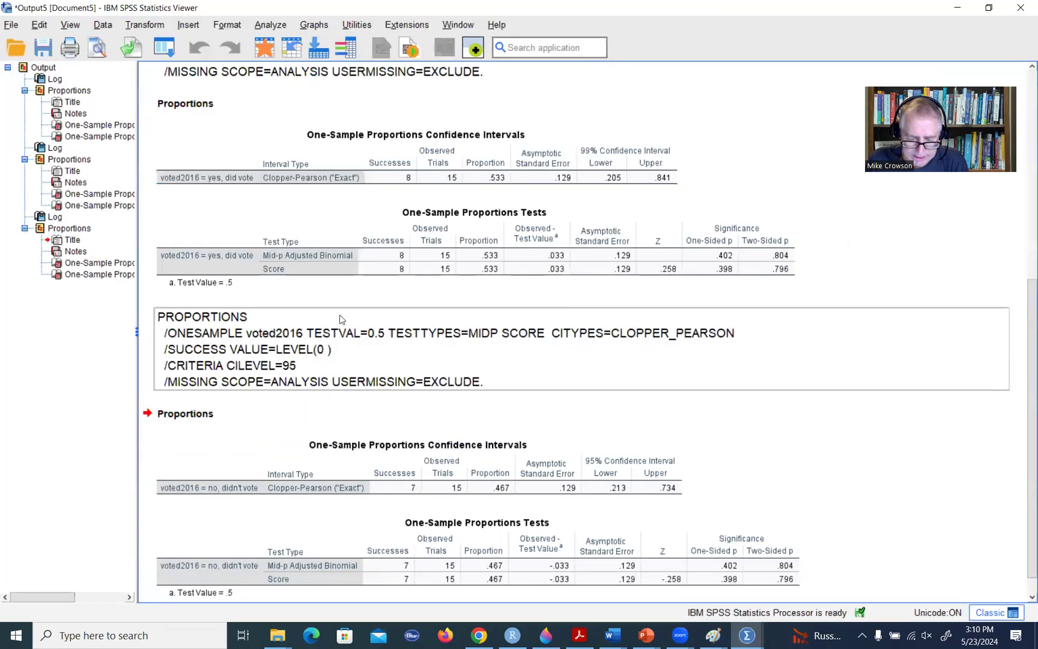
# Examine the successes, trials, proportion and 95% confidence limits for non-voters, marking them up and comparing with the voters' proportion.
pyautogui.hotkey('ctrl', '2')
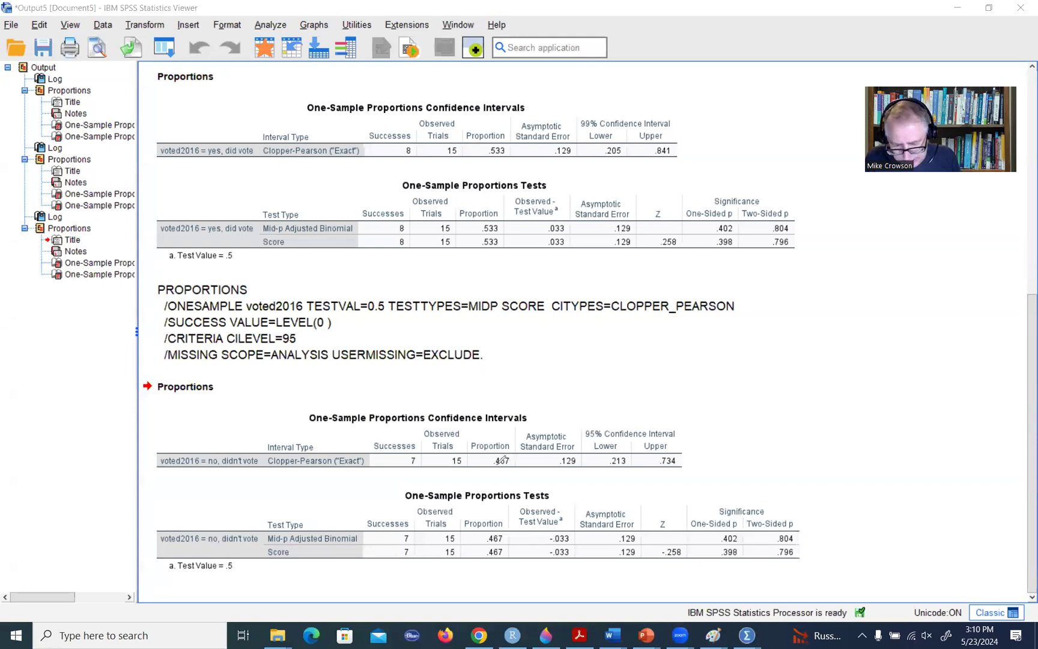
pyautogui.moveTo(490, 451)
pyautogui.mouseDown()
pyautogui.moveTo(481, 460)
pyautogui.moveTo(496, 444)
pyautogui.mouseUp()
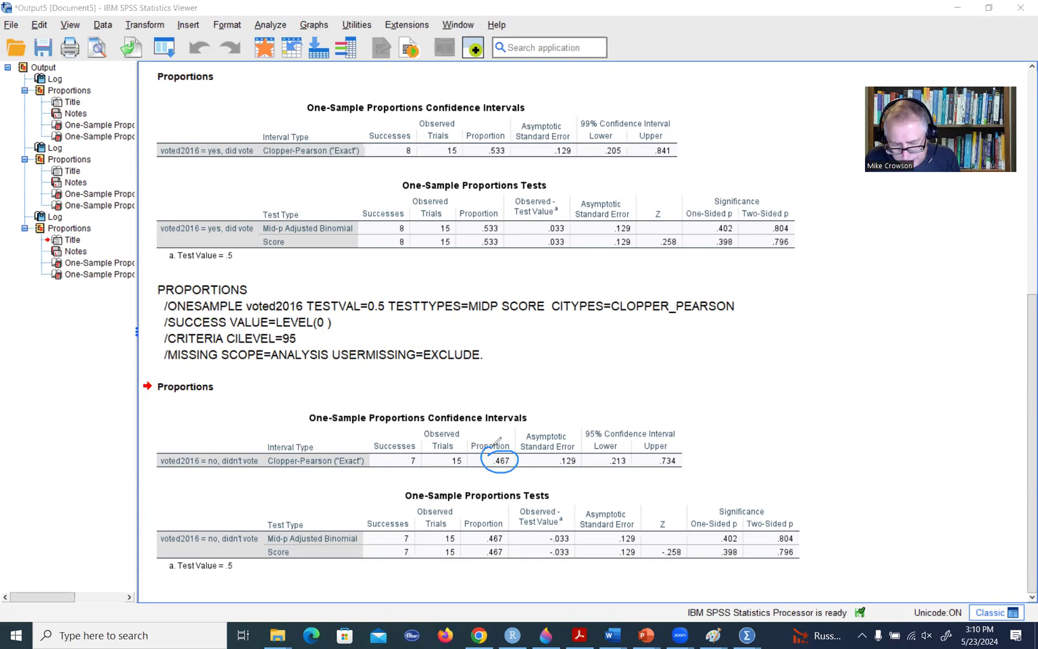
pyautogui.moveTo(410, 454)
pyautogui.mouseDown()
pyautogui.moveTo(407, 476)
pyautogui.moveTo(404, 455)
pyautogui.mouseUp()
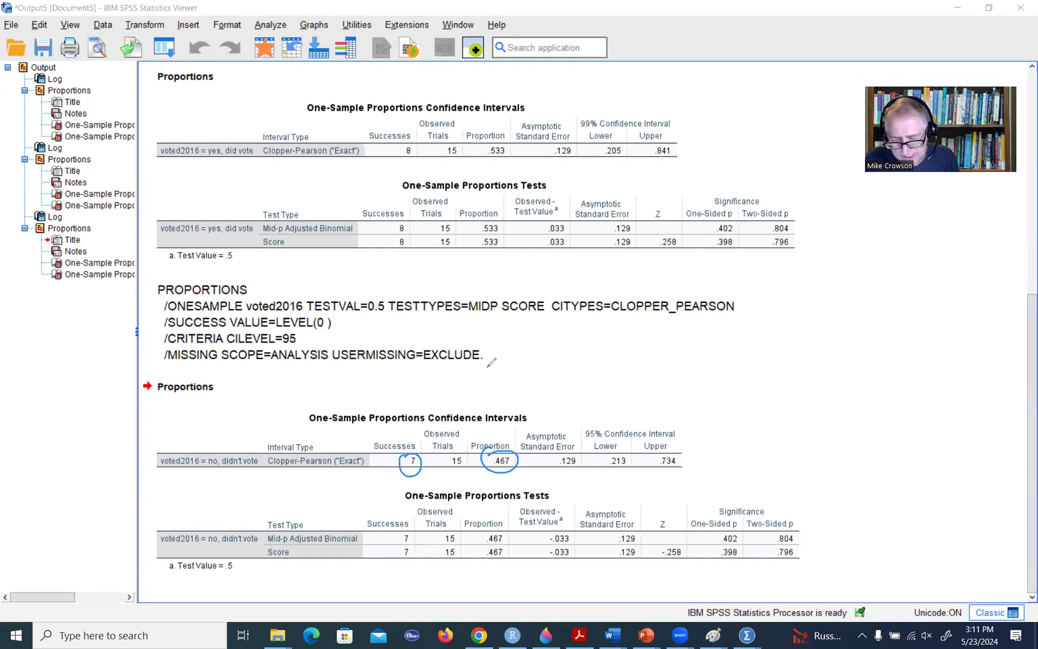
pyautogui.moveTo(457, 451)
pyautogui.mouseDown()
pyautogui.moveTo(468, 470)
pyautogui.moveTo(465, 451)
pyautogui.mouseUp()
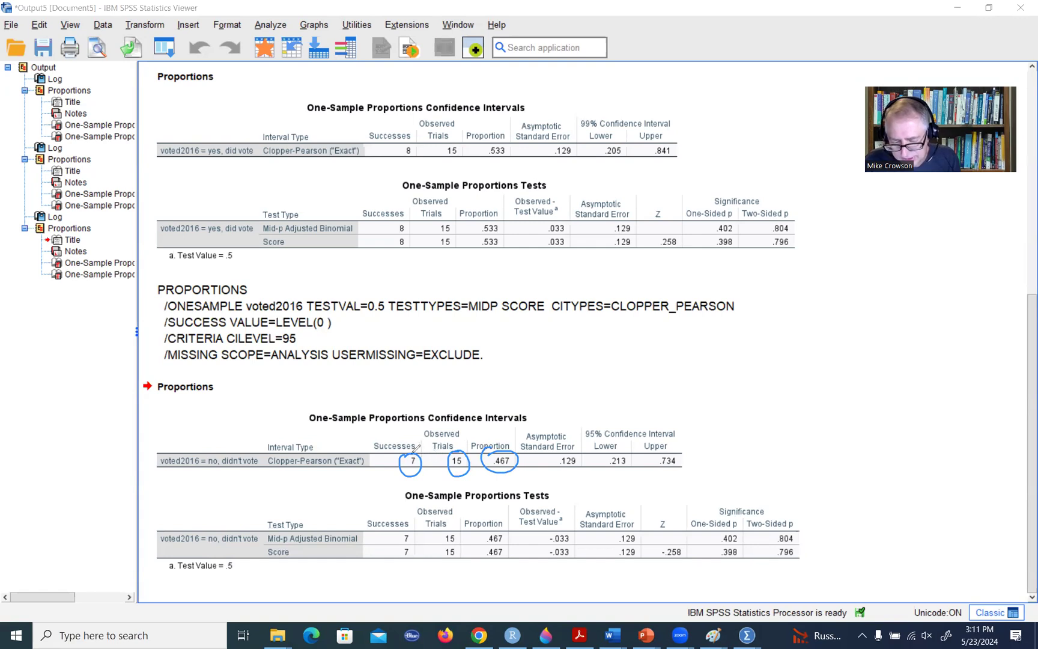
pyautogui.moveTo(508, 425); pyautogui.dragTo(504, 447)
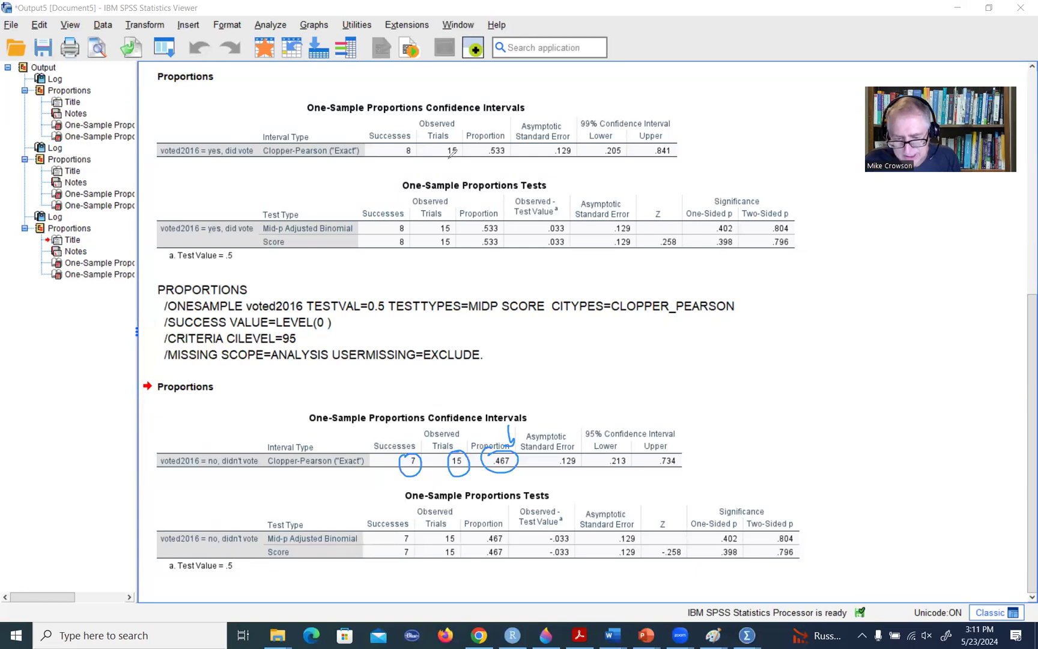
pyautogui.moveTo(487, 139)
pyautogui.mouseDown()
pyautogui.moveTo(510, 148)
pyautogui.moveTo(506, 170)
pyautogui.moveTo(491, 142)
pyautogui.mouseUp()
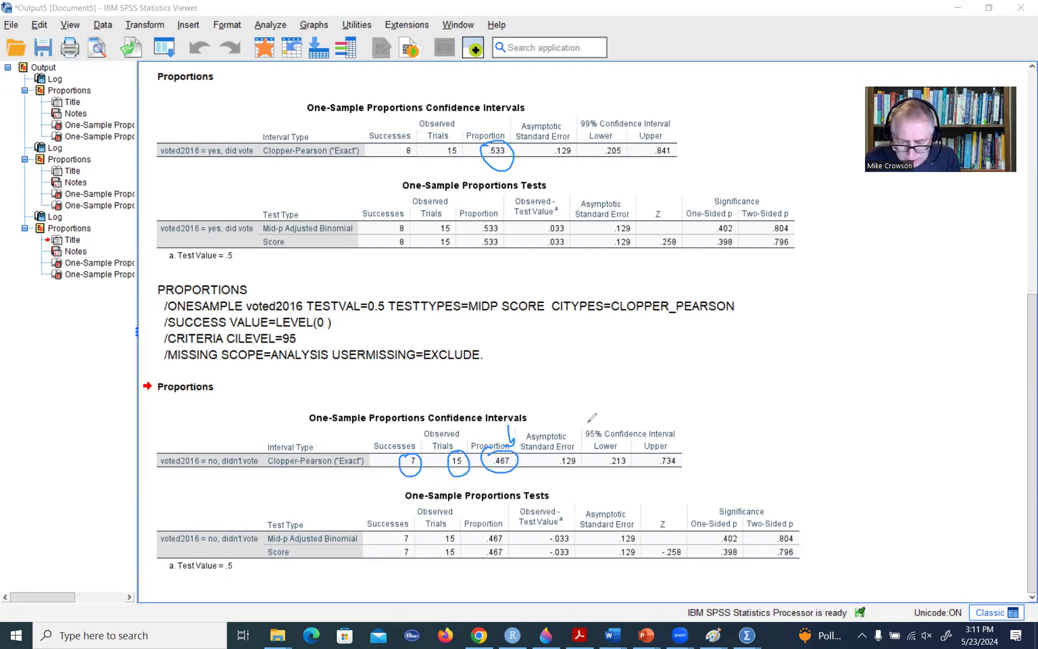
pyautogui.moveTo(590, 420)
pyautogui.mouseDown()
pyautogui.moveTo(631, 472)
pyautogui.moveTo(635, 448)
pyautogui.mouseUp()
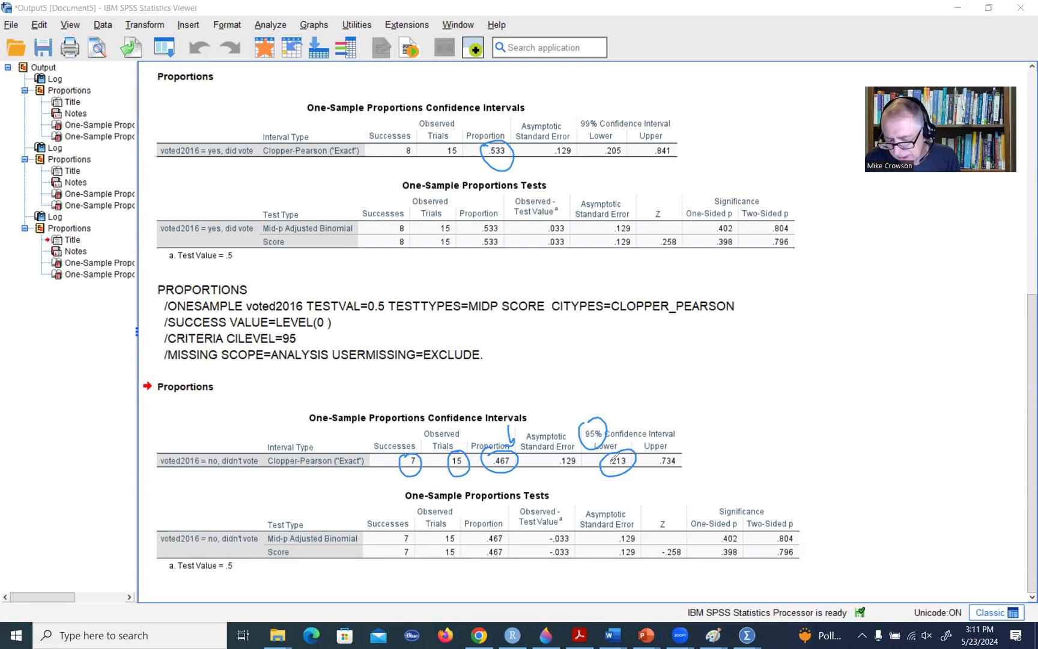
pyautogui.moveTo(671, 449); pyautogui.dragTo(675, 447)
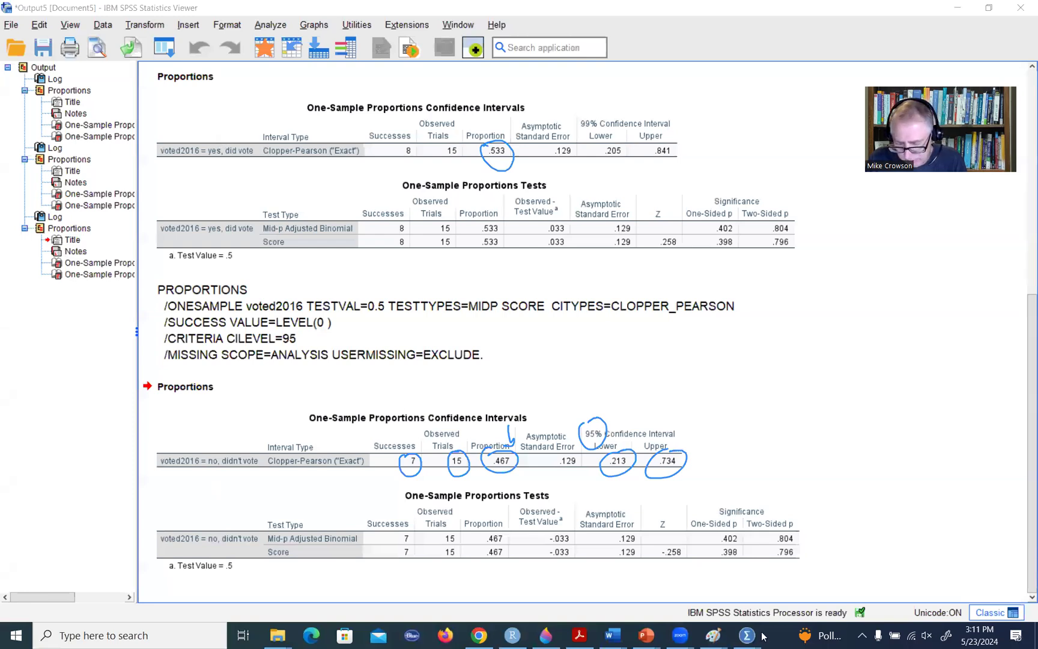
# Clear the markup and return to the dataset to examine the planvote2 variable and its codes 1 and 2.
pyautogui.moveTo(749, 634)
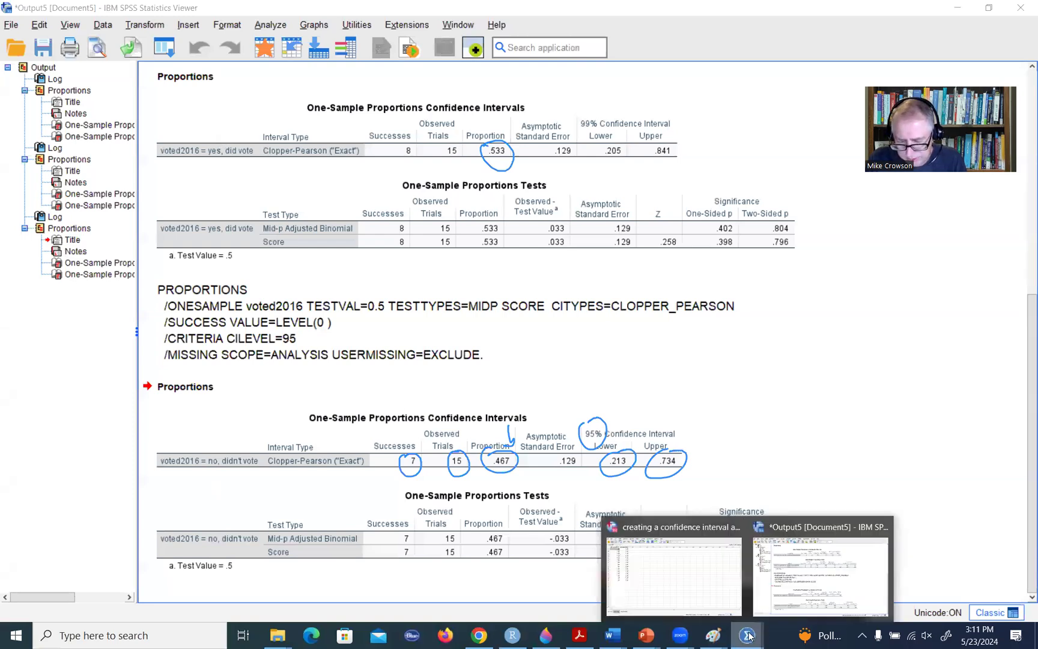
pyautogui.click(696, 592)
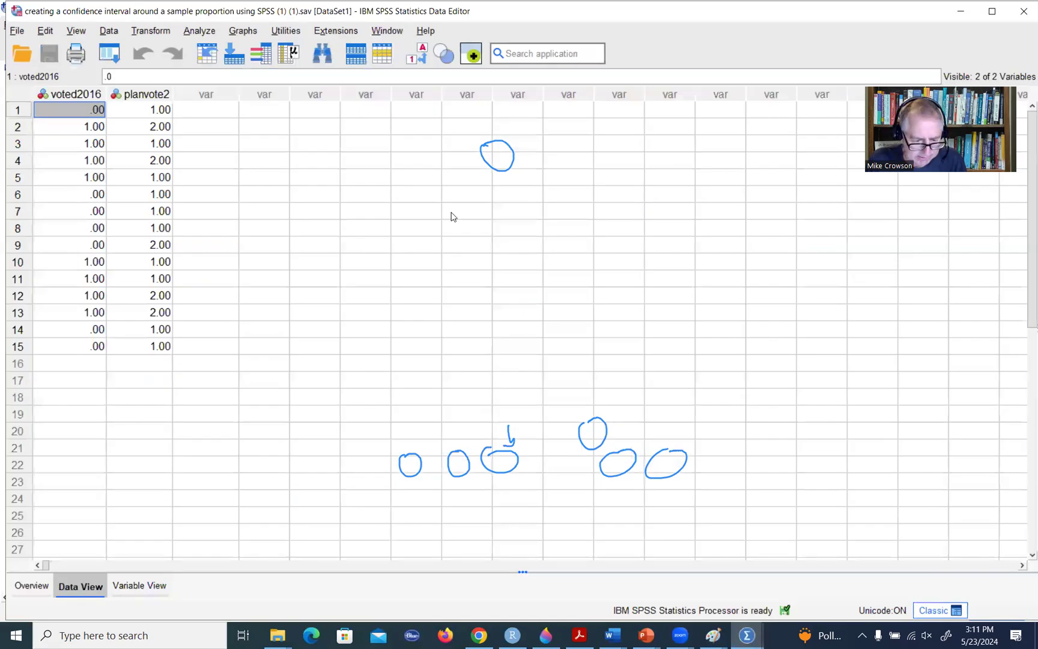
pyautogui.press('Escape')
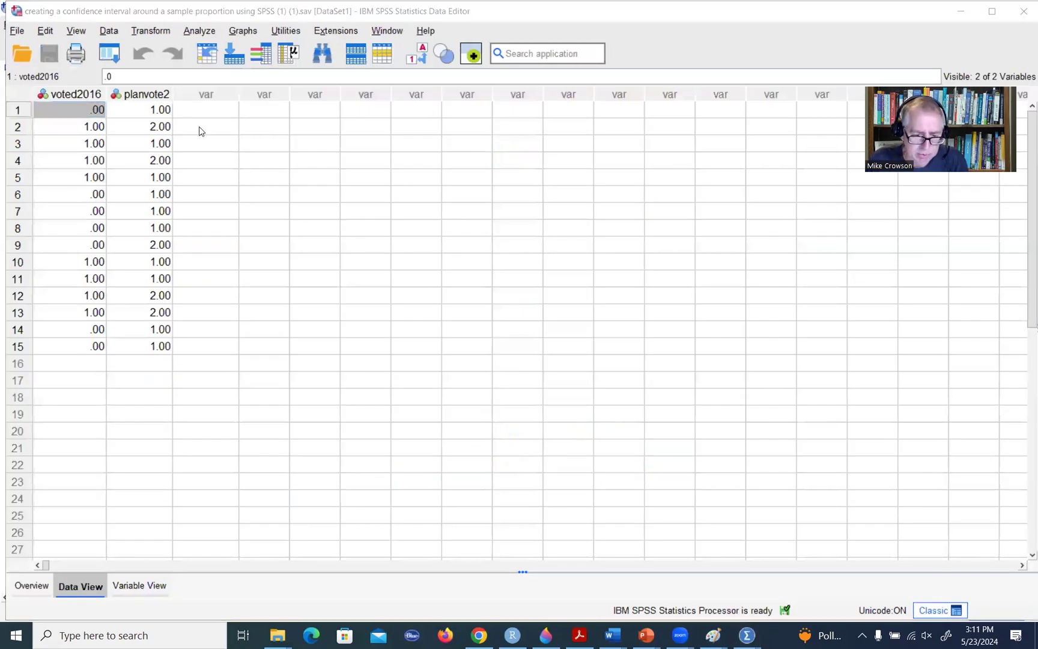
pyautogui.click(162, 97)
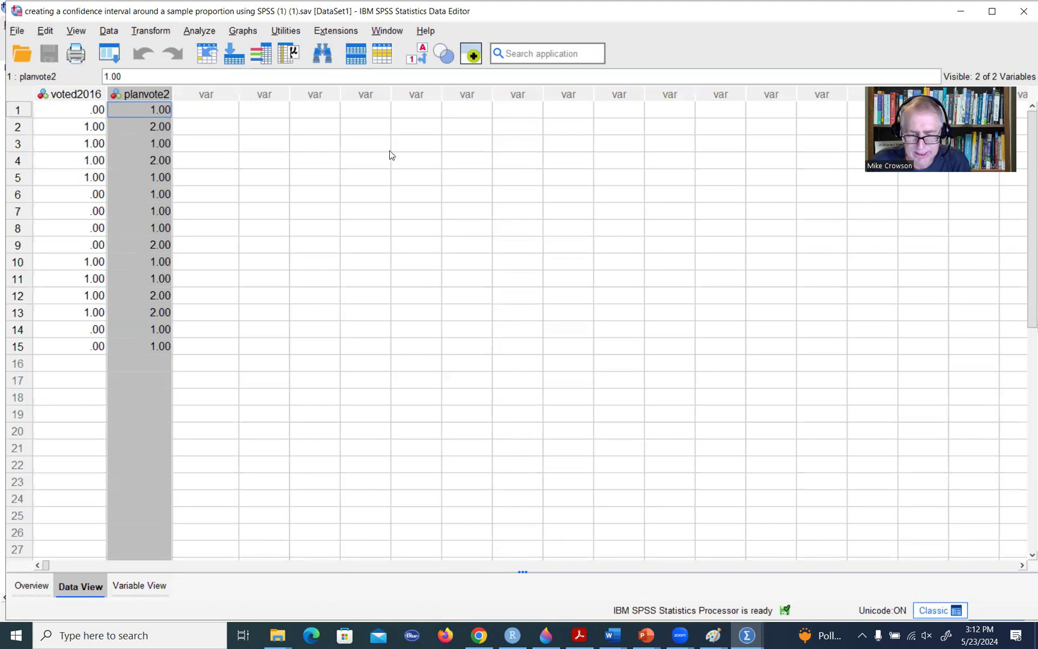
pyautogui.click(229, 149)
pyautogui.click(161, 112)
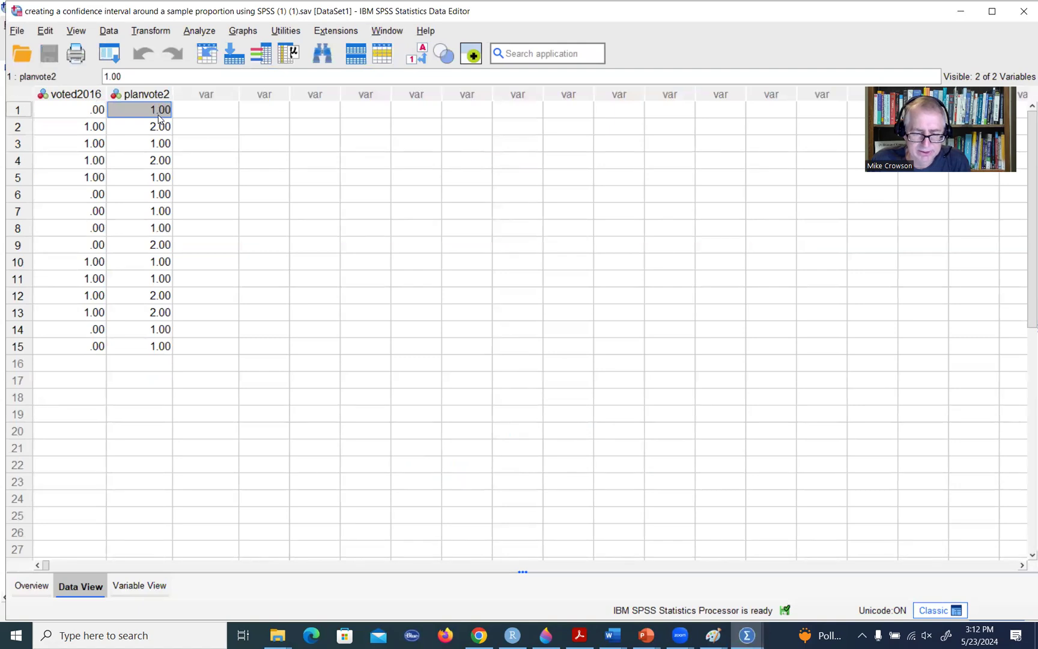
pyautogui.click(160, 127)
pyautogui.click(161, 113)
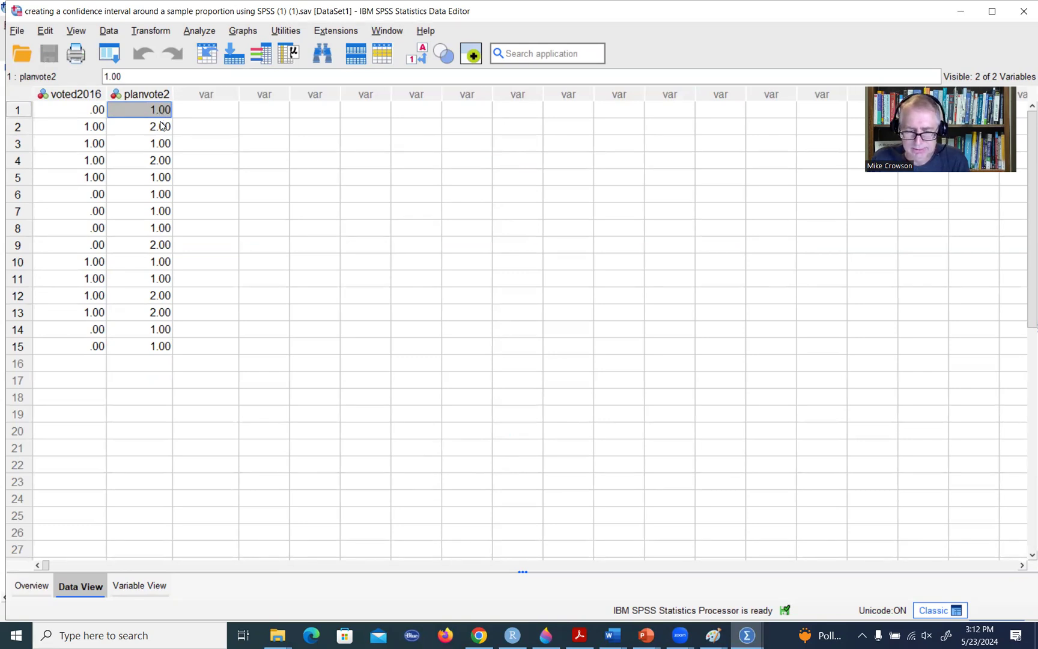
pyautogui.click(161, 126)
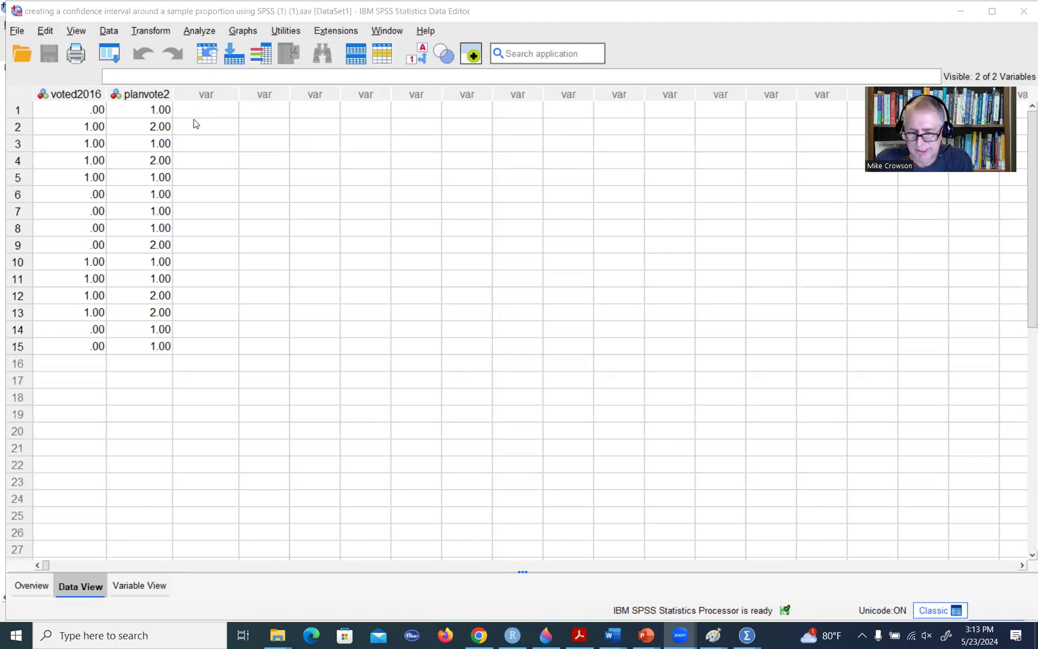
pyautogui.click(199, 31)
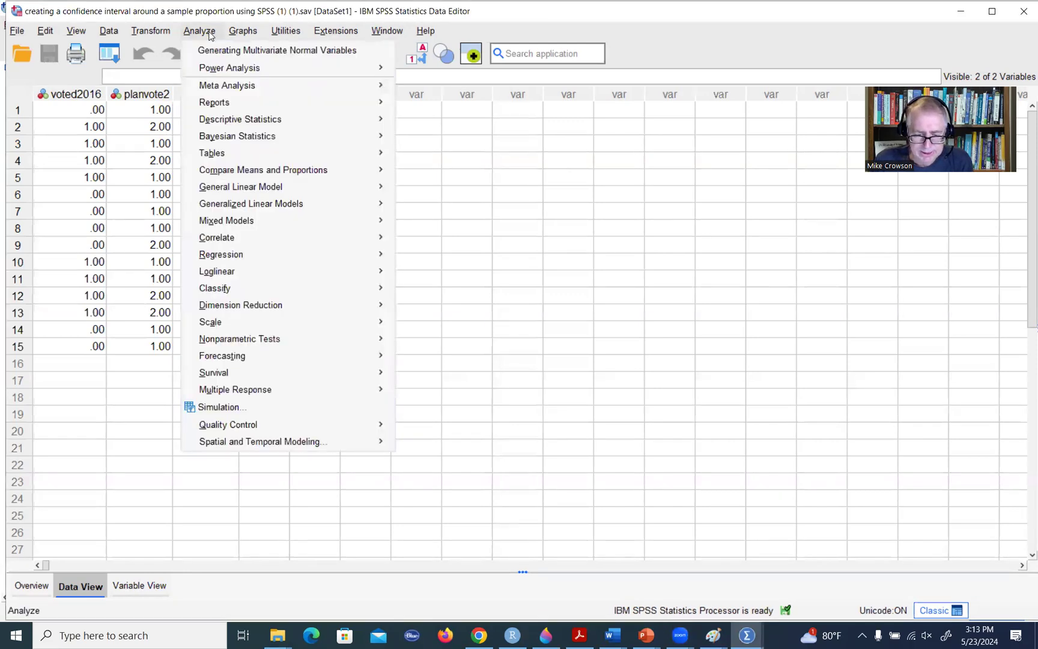
pyautogui.click(146, 130)
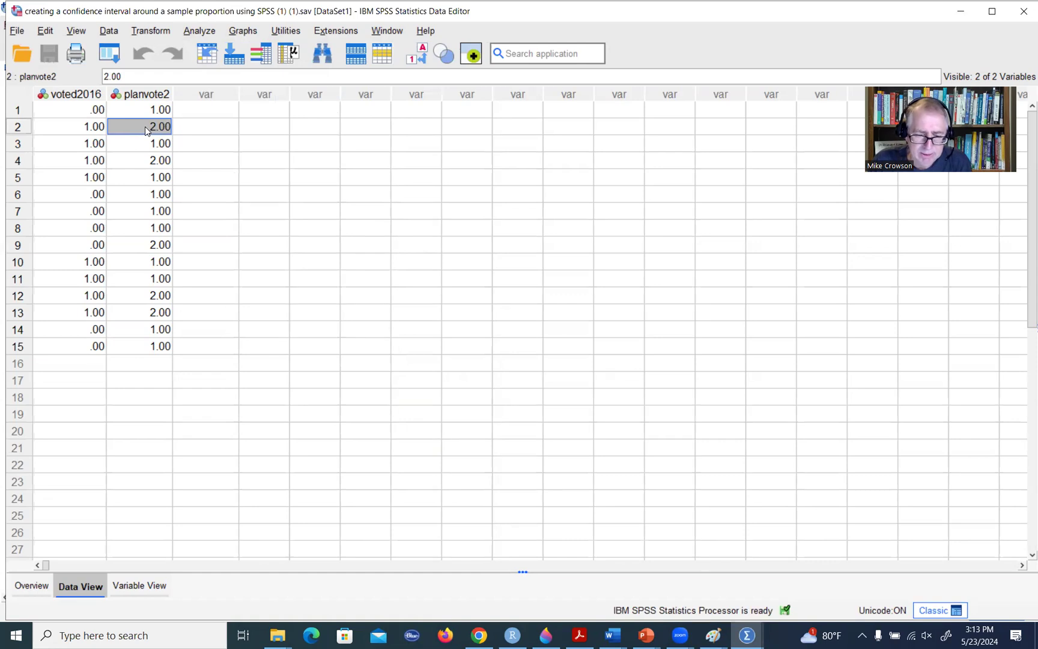
# Open the One-Sample Proportions analysis, reset its settings and add planvote2 as the test variable.
pyautogui.click(208, 33)
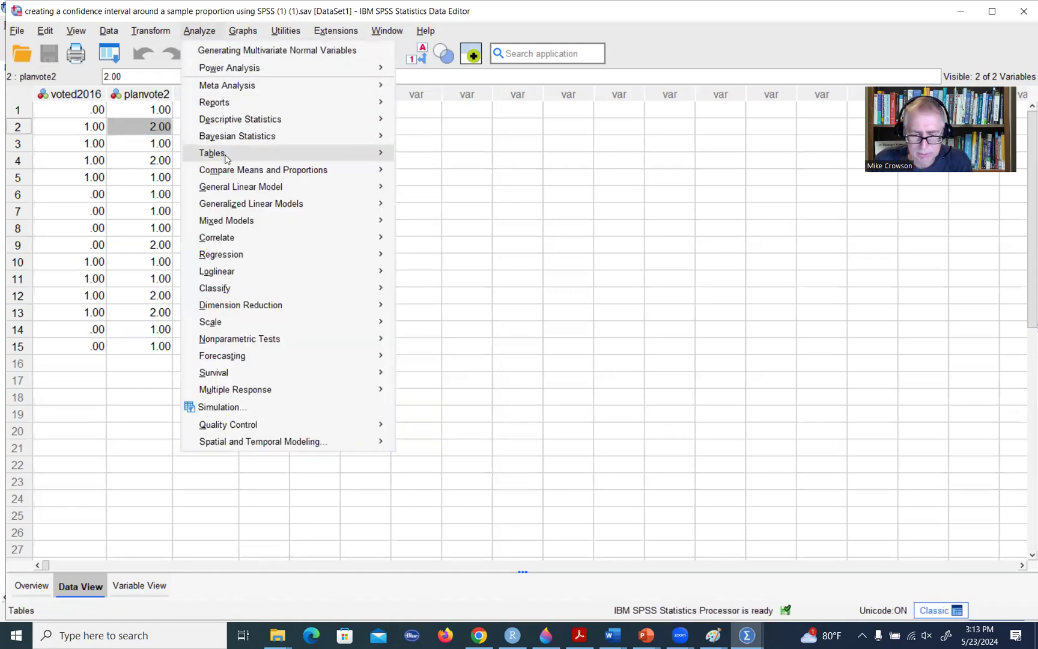
pyautogui.moveTo(232, 171)
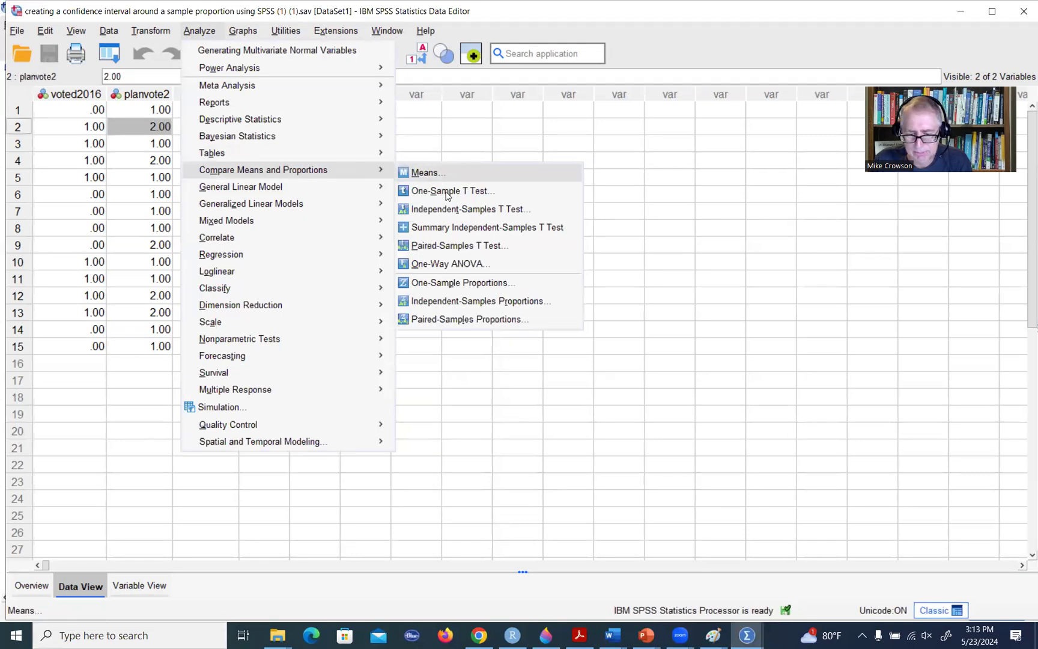
pyautogui.click(443, 282)
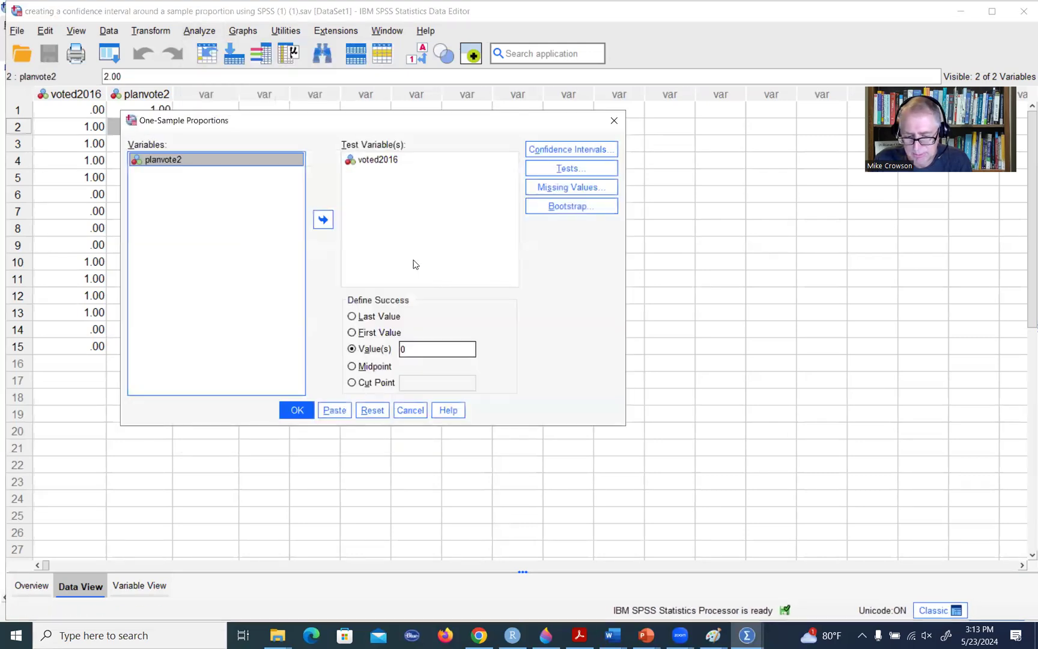
pyautogui.click(372, 410)
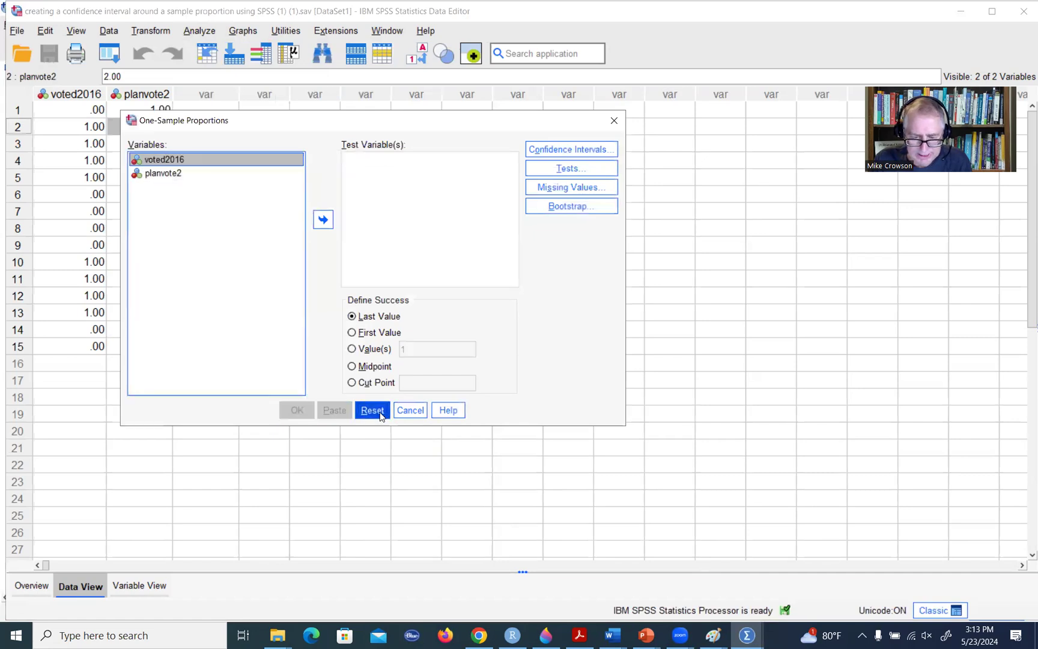
pyautogui.click(177, 175)
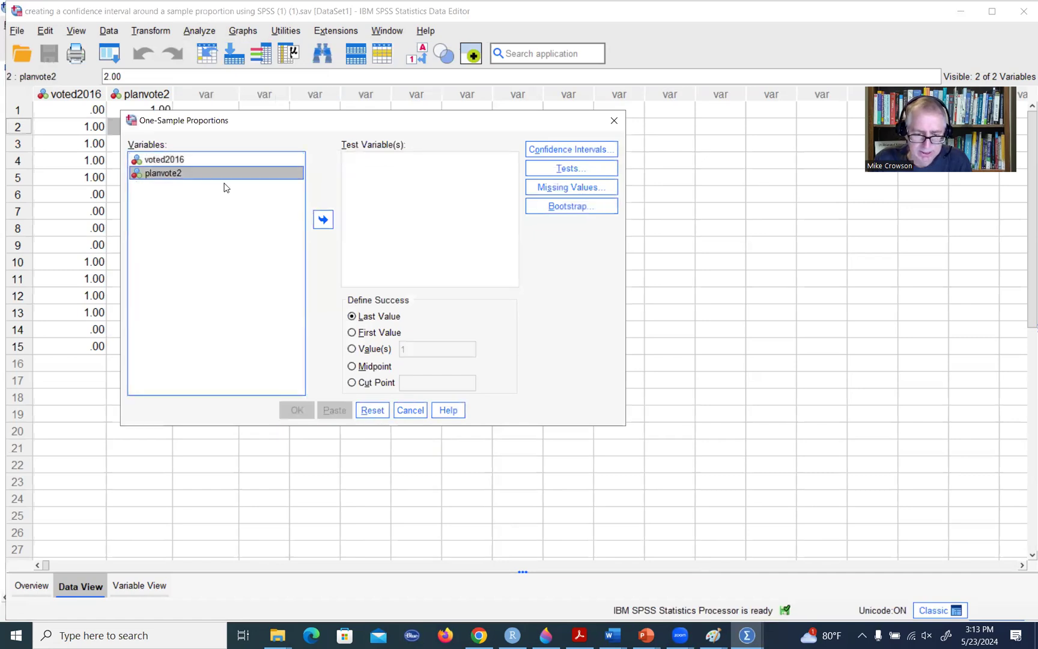
pyautogui.click(323, 222)
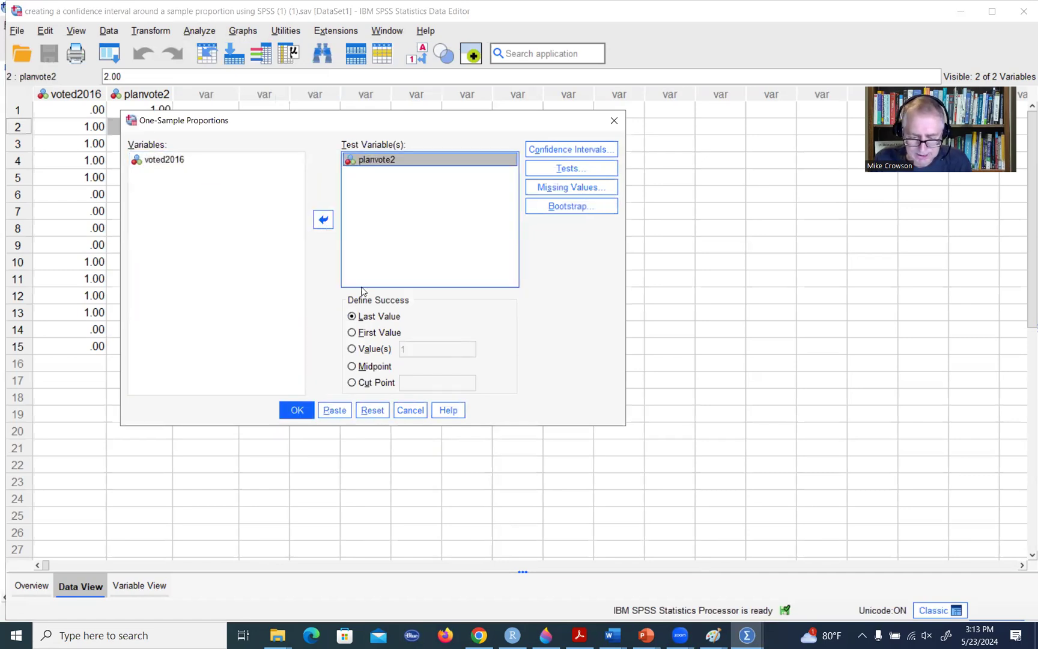
# Define success for planvote2 by the specific value 2.
pyautogui.click(354, 348)
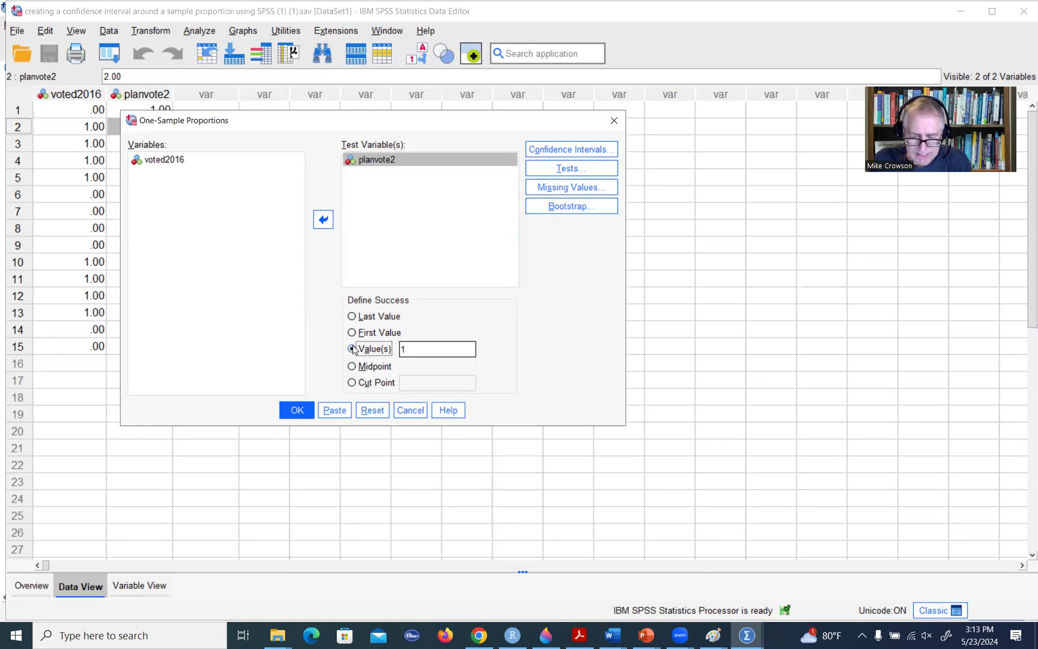
pyautogui.press('Tab')
pyautogui.write('2')
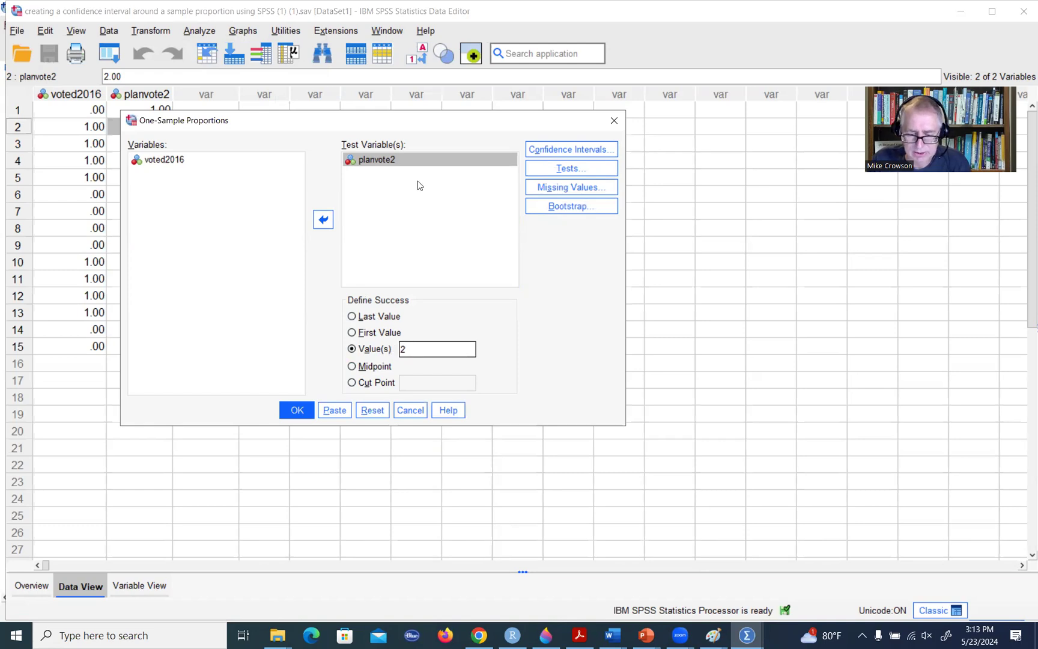
# Request only the Clopper-Pearson ("Exact") interval, deselecting Agresti-Coull, Jeffreys and Wilson Score, and run the proportions analysis.
pyautogui.click(564, 152)
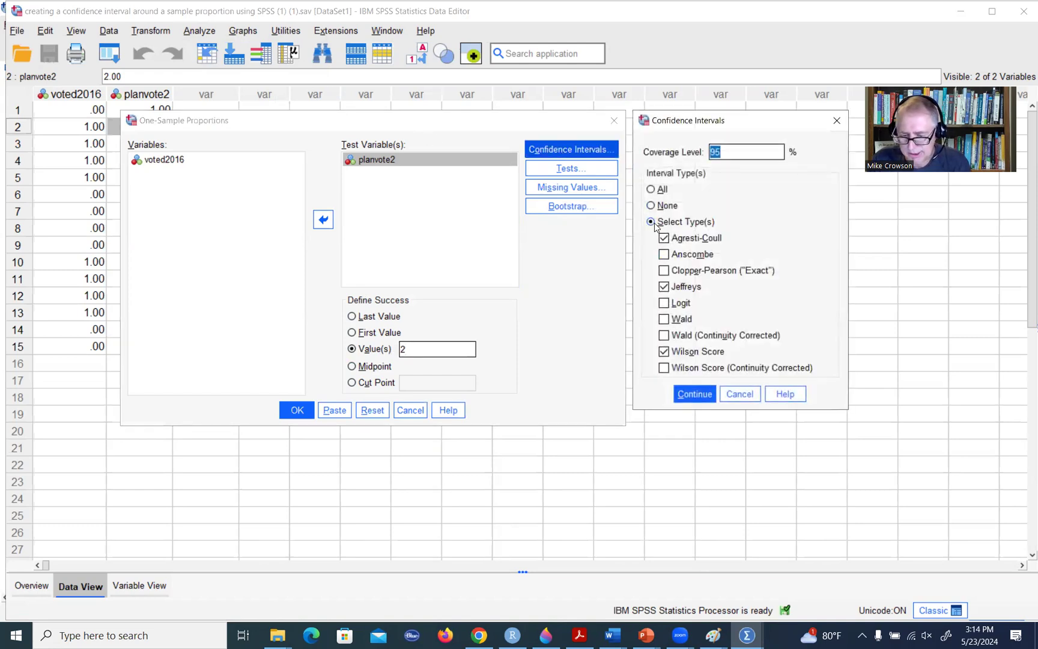
pyautogui.click(664, 238)
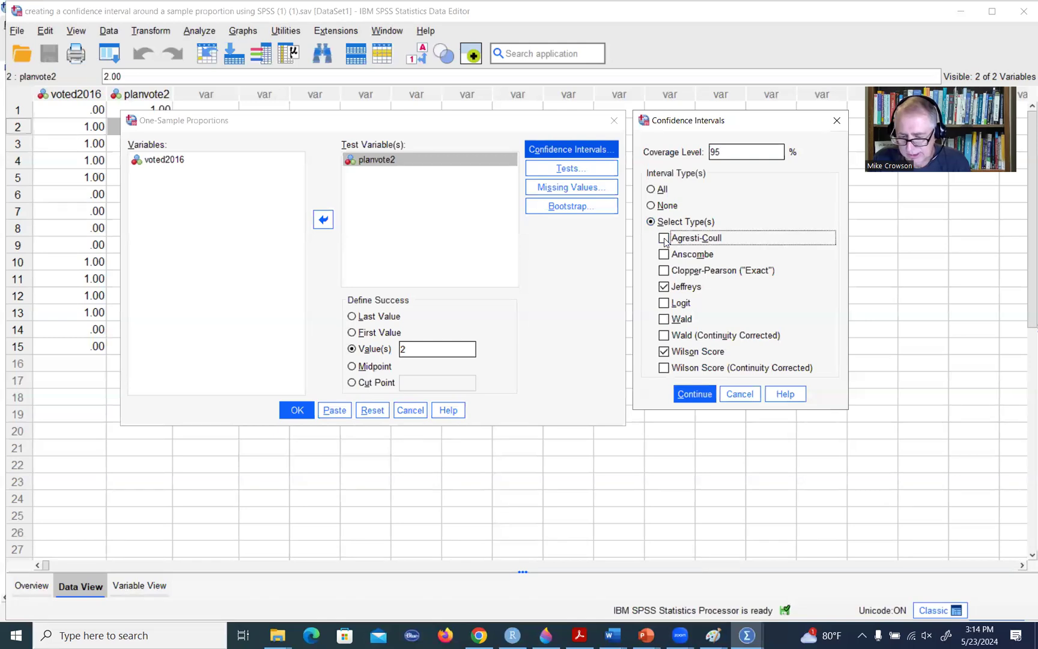
pyautogui.click(663, 286)
pyautogui.click(664, 352)
pyautogui.click(666, 271)
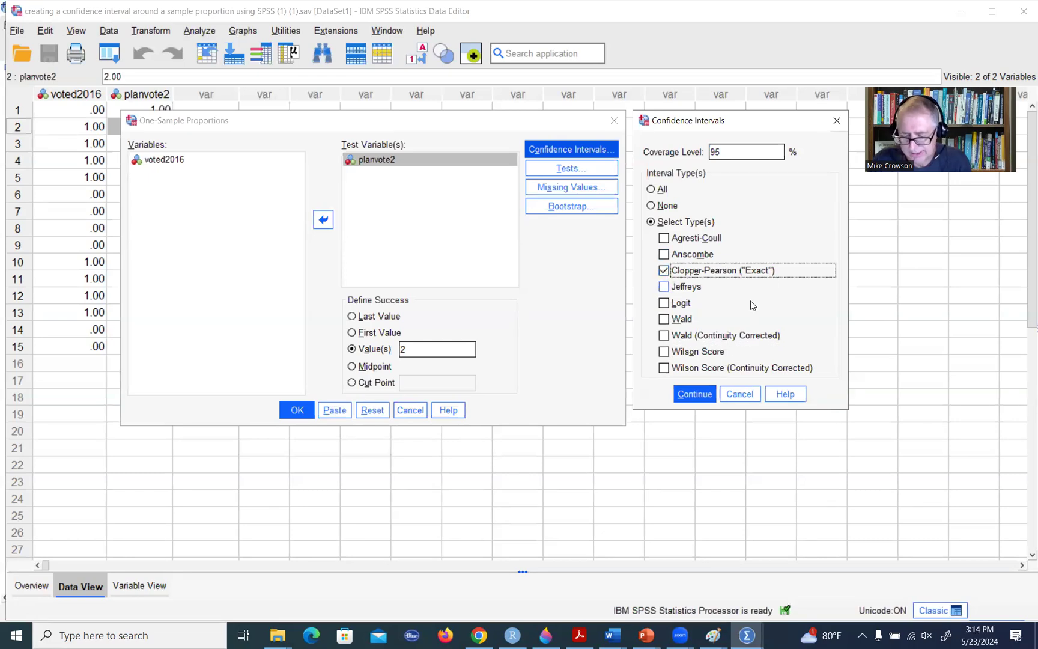
pyautogui.click(696, 394)
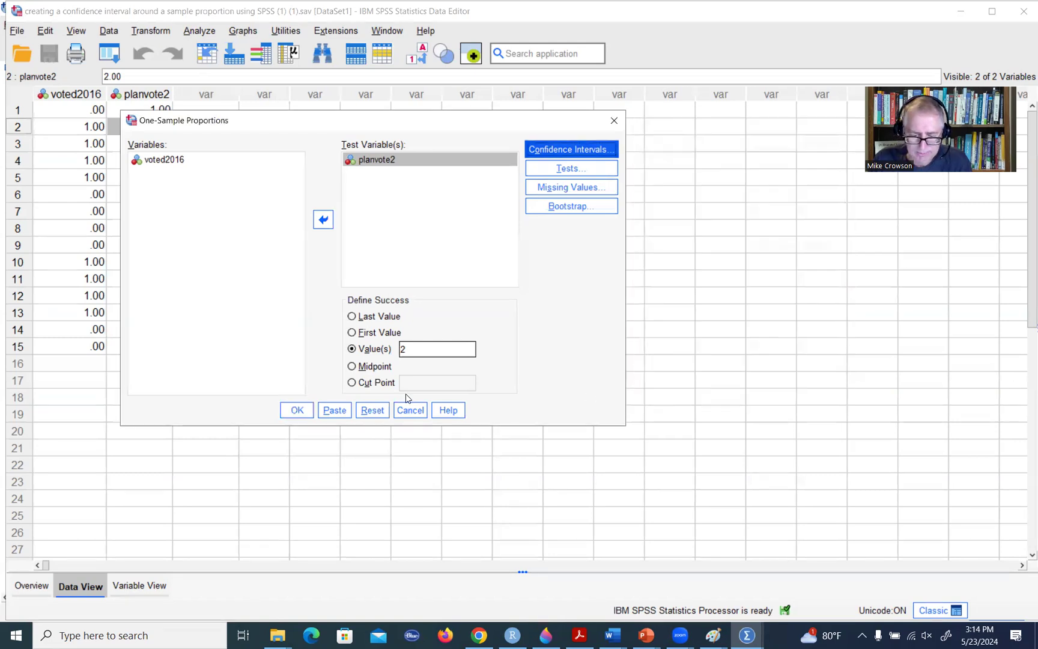
pyautogui.click(293, 408)
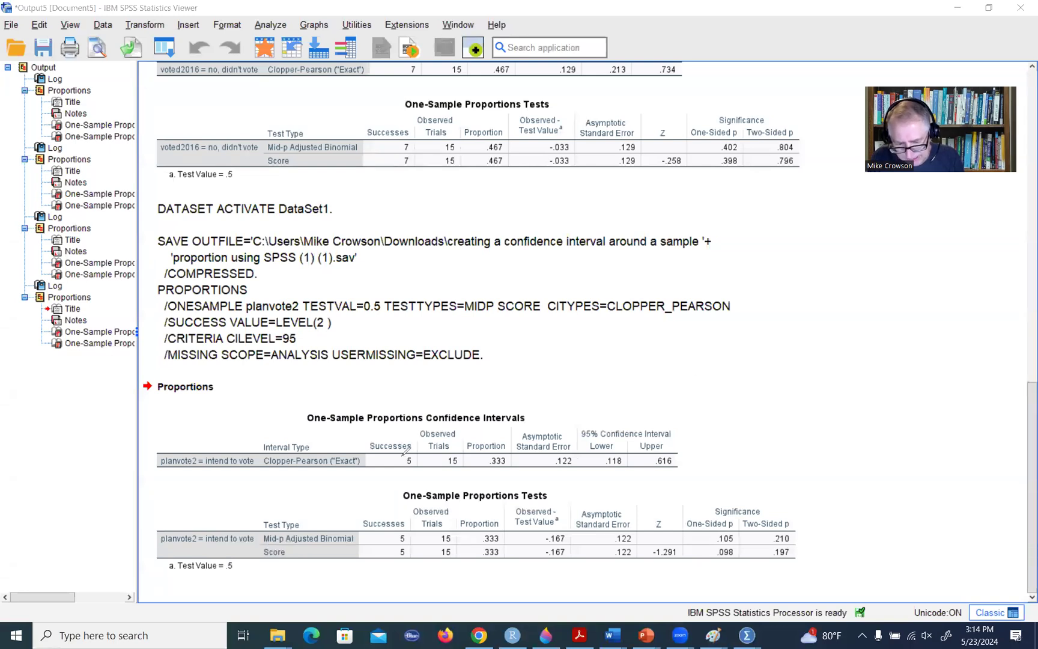
# Examine and mark up the successes, trials, proportion and 95% confidence limits for those intending to vote, and clear the markup.
pyautogui.moveTo(400, 453); pyautogui.dragTo(463, 454)
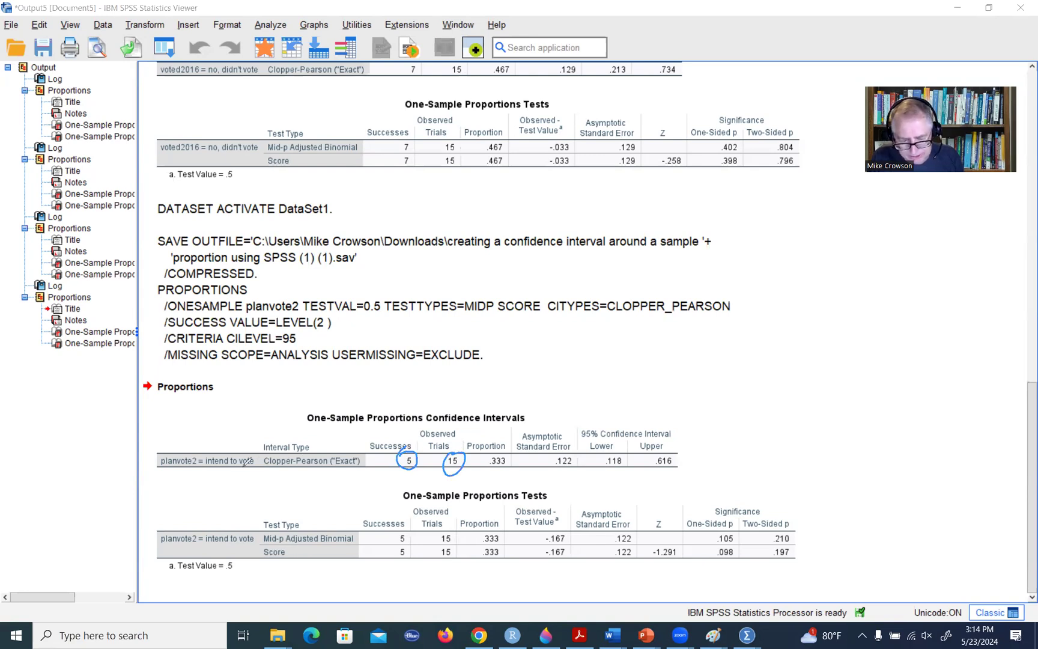
pyautogui.moveTo(219, 469); pyautogui.dragTo(244, 472)
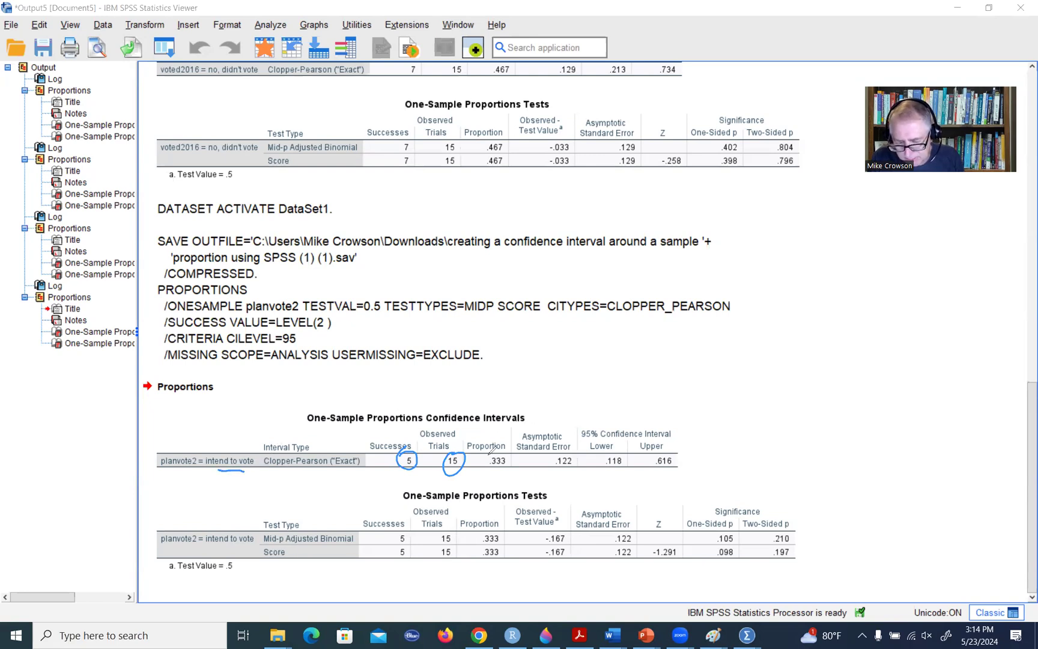
pyautogui.moveTo(491, 451)
pyautogui.mouseDown()
pyautogui.moveTo(517, 457)
pyautogui.moveTo(479, 453)
pyautogui.mouseUp()
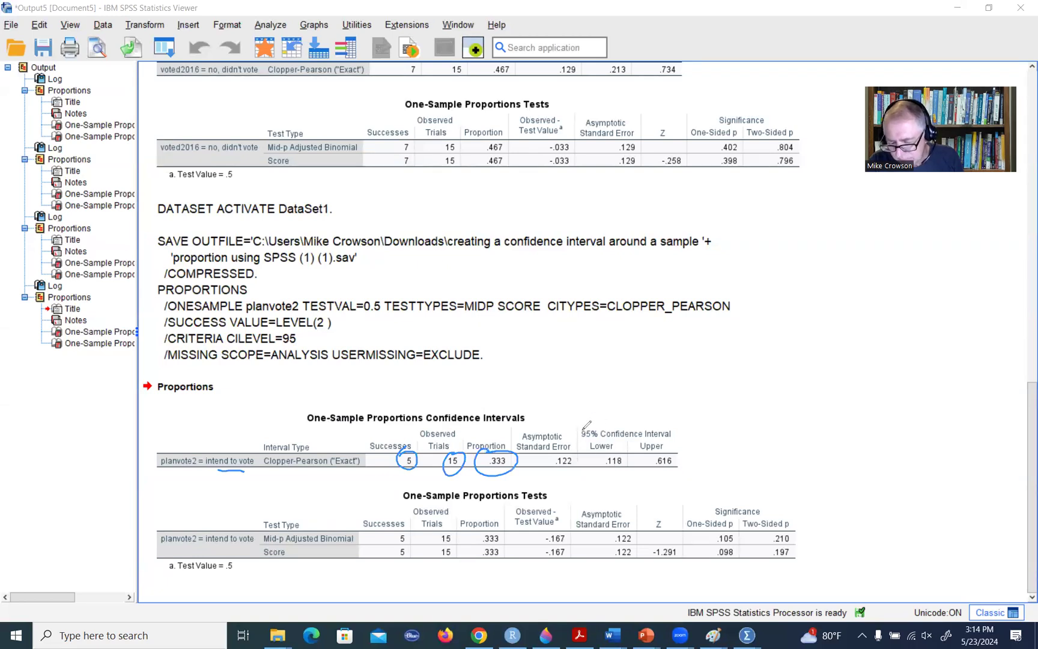
pyautogui.moveTo(587, 422)
pyautogui.mouseDown()
pyautogui.moveTo(603, 427)
pyautogui.moveTo(584, 415)
pyautogui.moveTo(625, 466)
pyautogui.moveTo(614, 440)
pyautogui.mouseUp()
pyautogui.moveTo(680, 454)
pyautogui.mouseDown()
pyautogui.moveTo(662, 447)
pyautogui.moveTo(674, 438)
pyautogui.mouseUp()
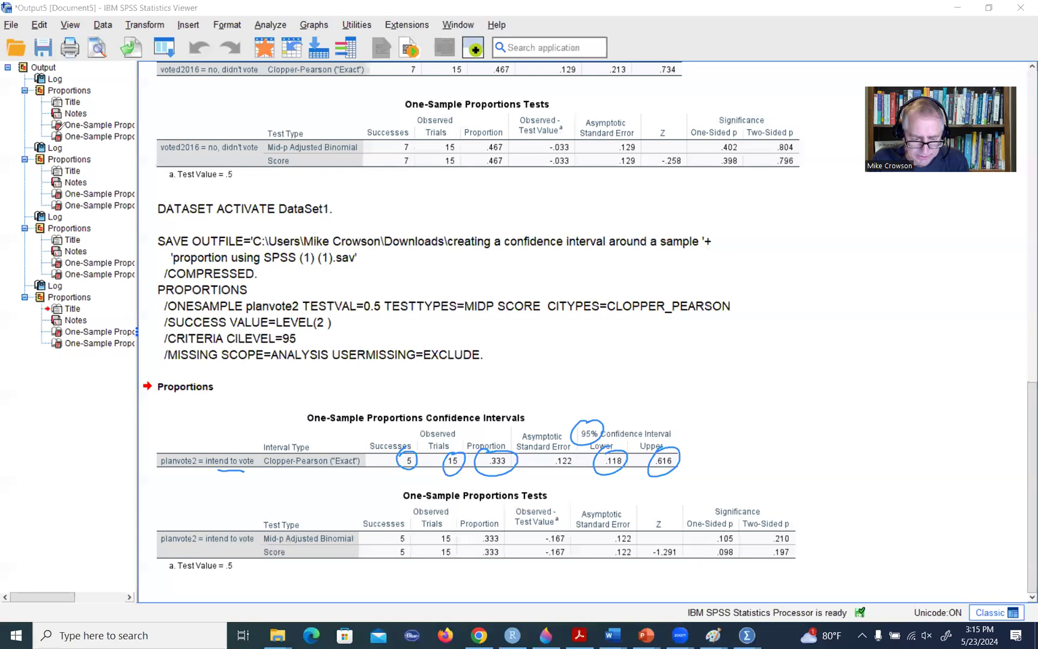
pyautogui.press('Escape')
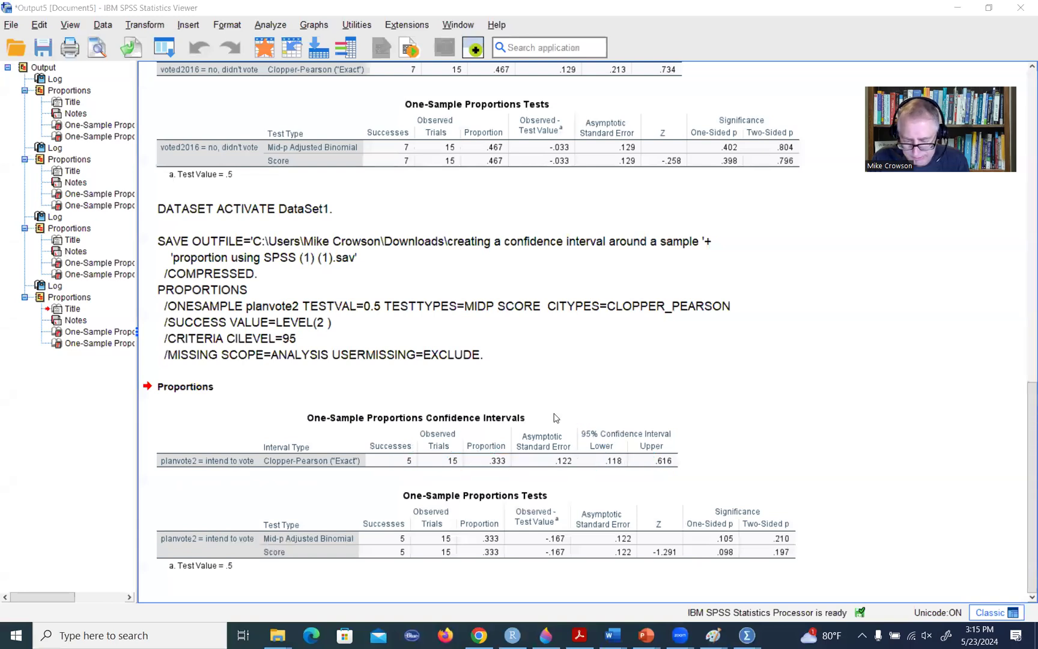
# Return to the dataset, reopen the One-Sample Proportions analysis for planvote2 and define success by the value 1.
pyautogui.click(745, 634)
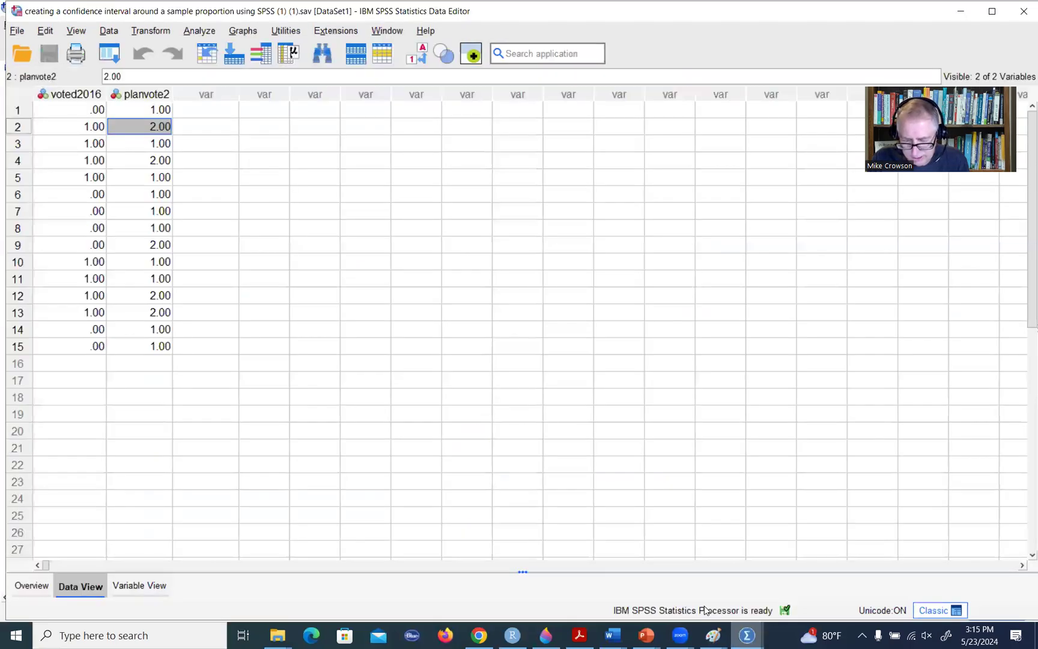
pyautogui.click(206, 31)
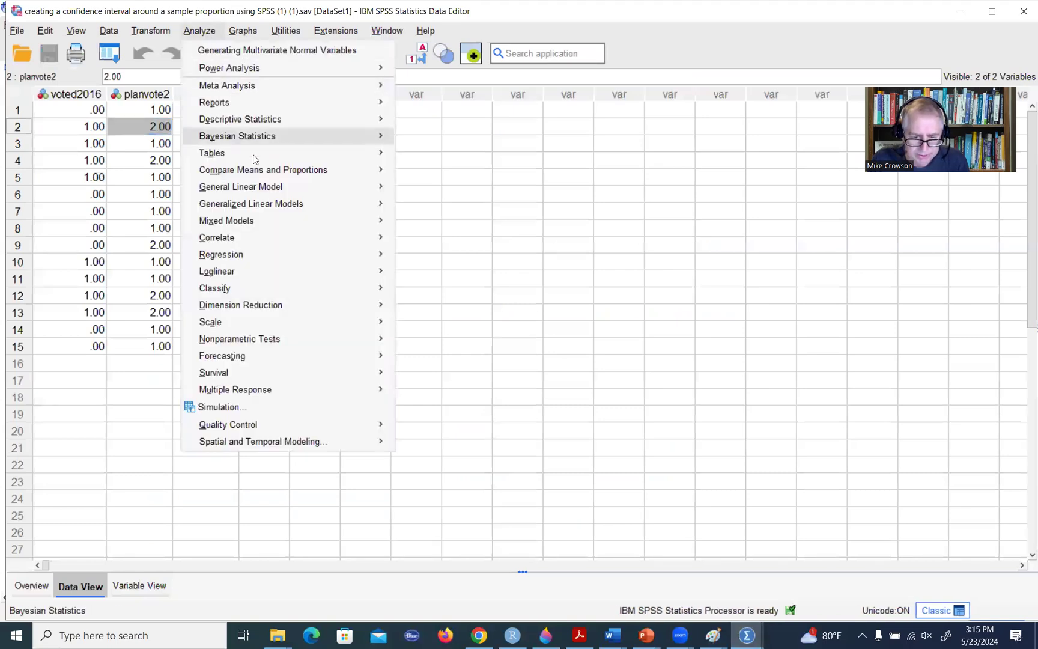
pyautogui.moveTo(379, 172)
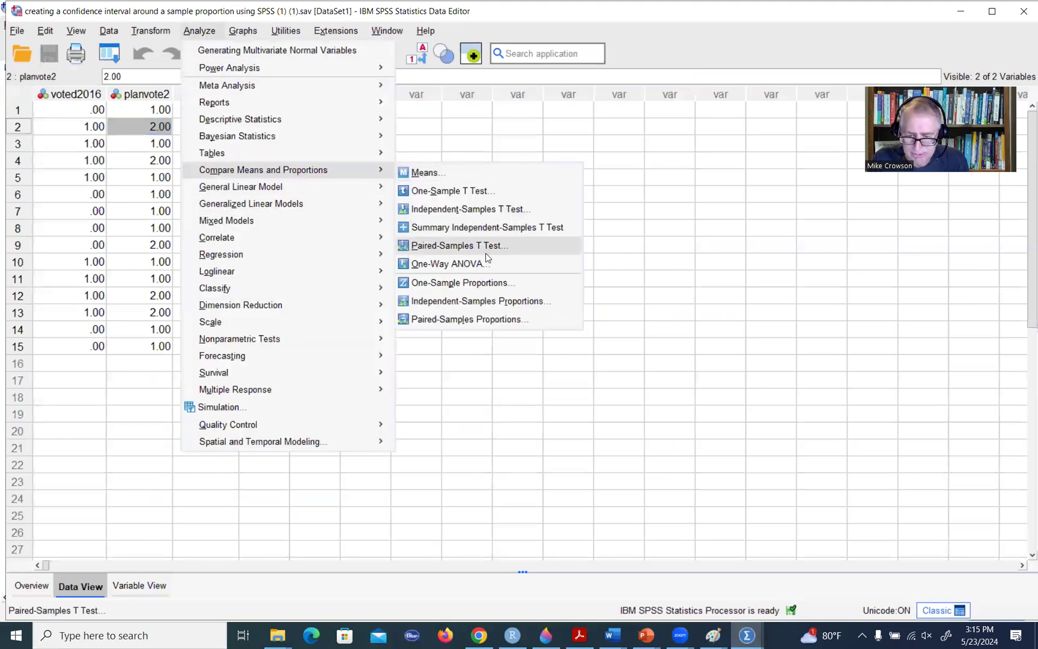
pyautogui.click(483, 286)
pyautogui.doubleClick(406, 349)
pyautogui.write('1')
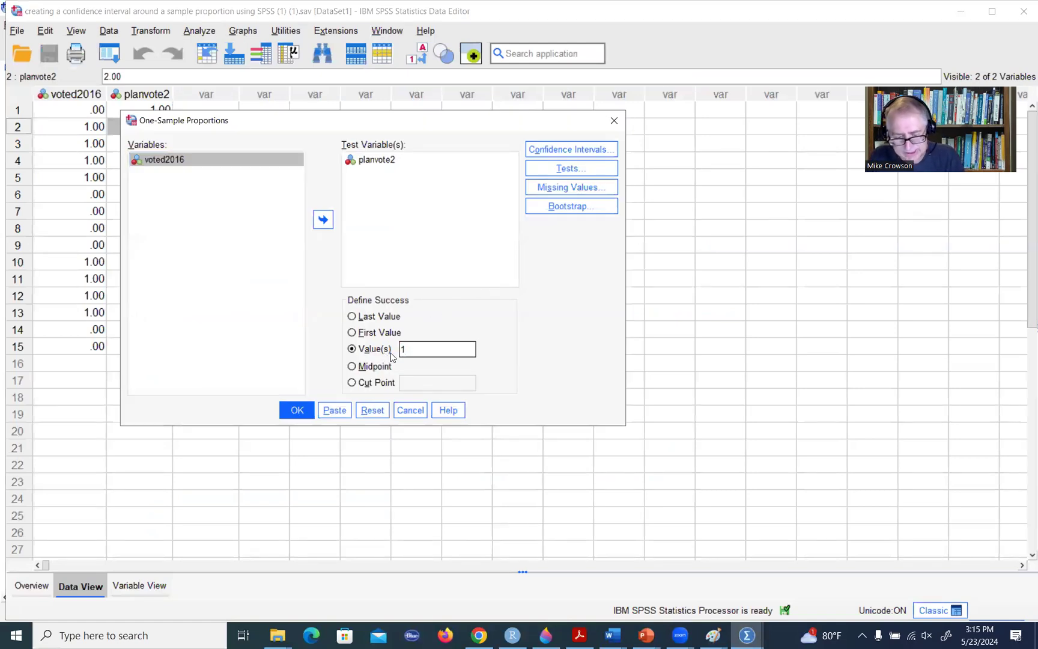
# Check that the confidence interval settings use Clopper-Pearson at 95% coverage, and run the proportions analysis.
pyautogui.click(574, 154)
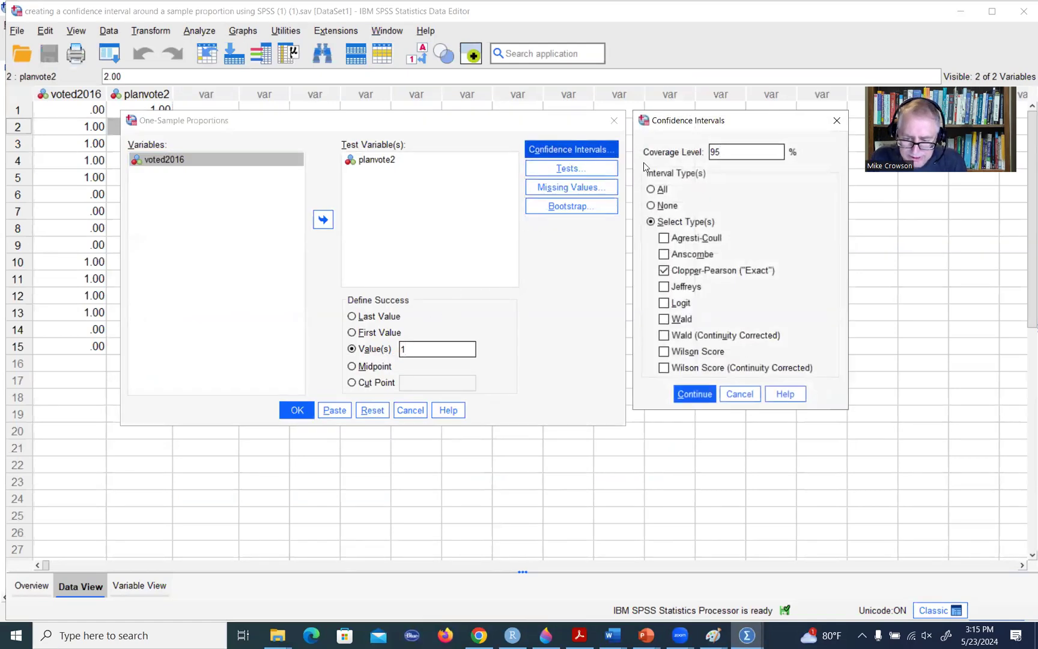
pyautogui.click(693, 394)
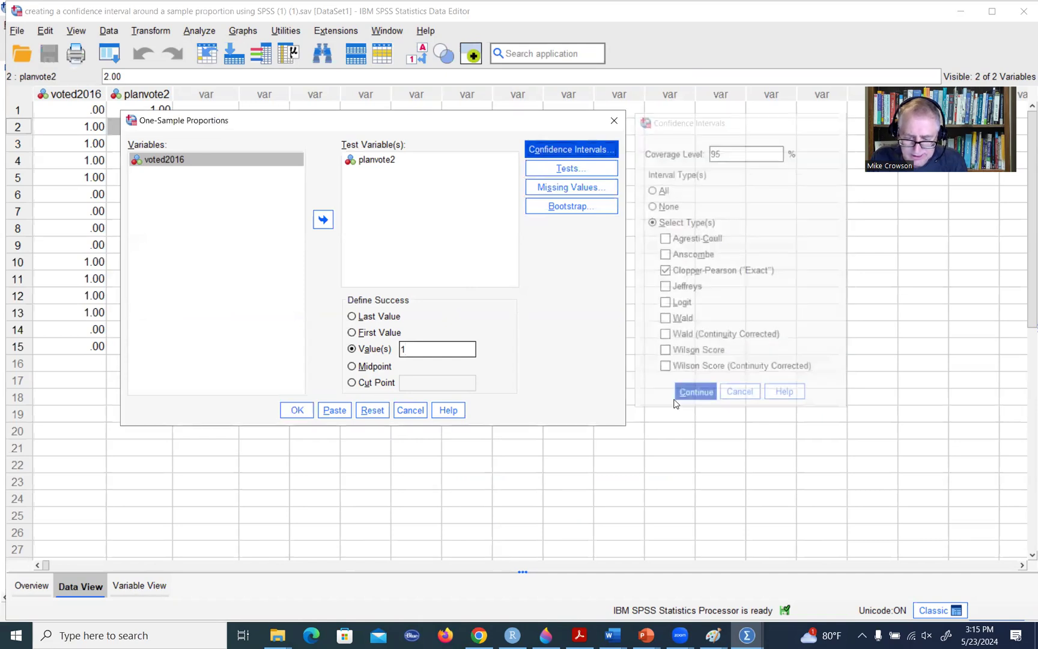
pyautogui.click(299, 412)
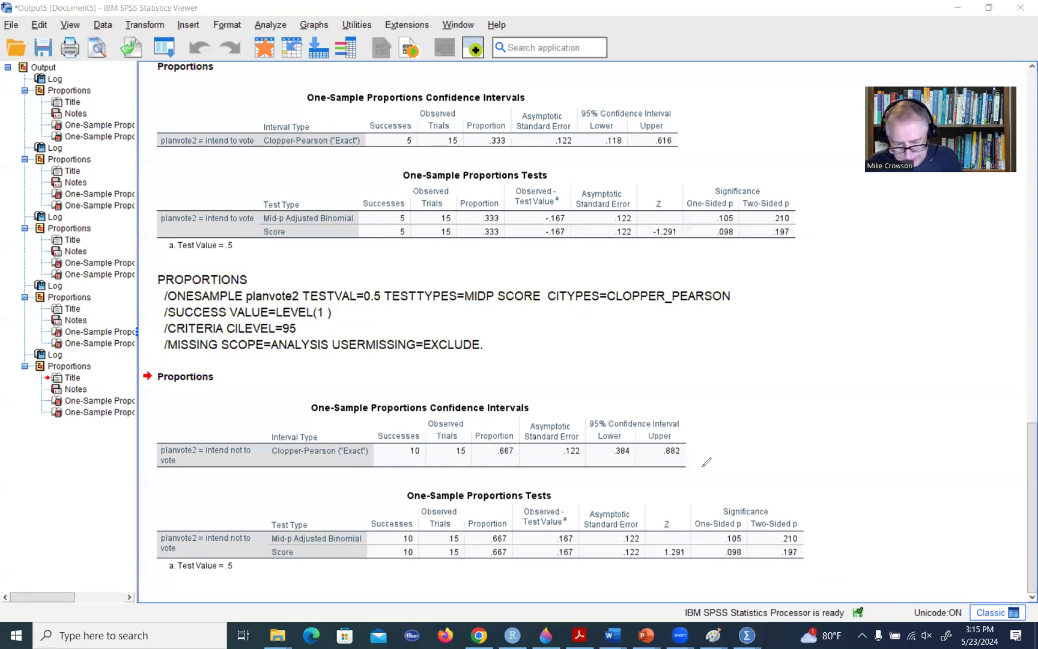
# Mark up the successes, trials, proportion and 95% confidence limits for those intending not to vote, comparing their proportion with that of intended voters.
pyautogui.moveTo(403, 448)
pyautogui.mouseDown()
pyautogui.moveTo(426, 445)
pyautogui.moveTo(406, 444)
pyautogui.mouseUp()
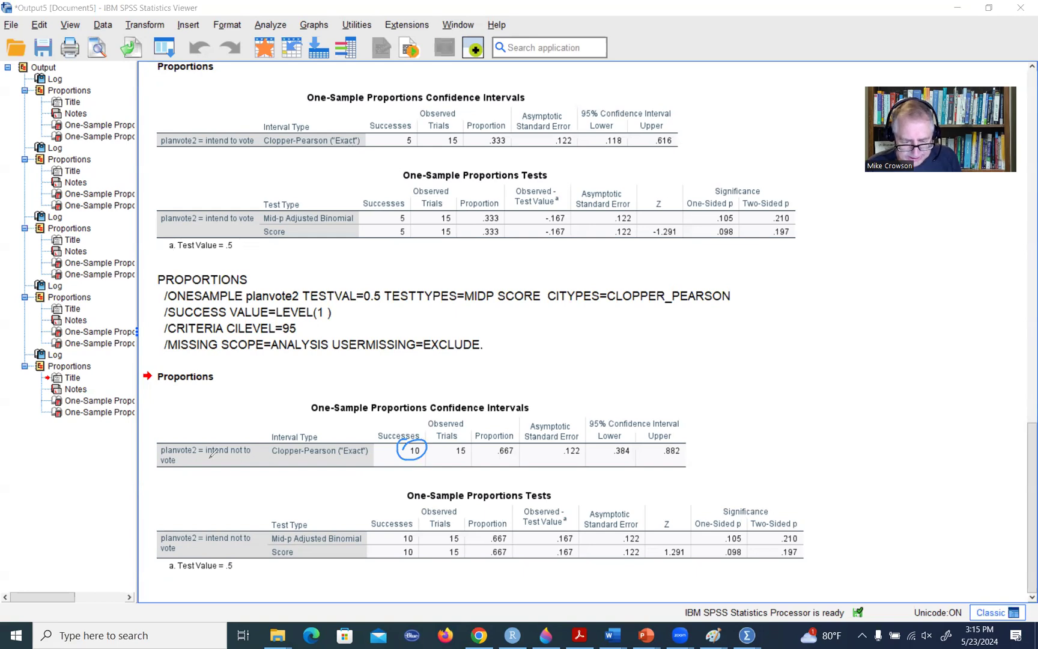
pyautogui.moveTo(210, 458); pyautogui.dragTo(245, 462)
pyautogui.moveTo(161, 470); pyautogui.dragTo(173, 470)
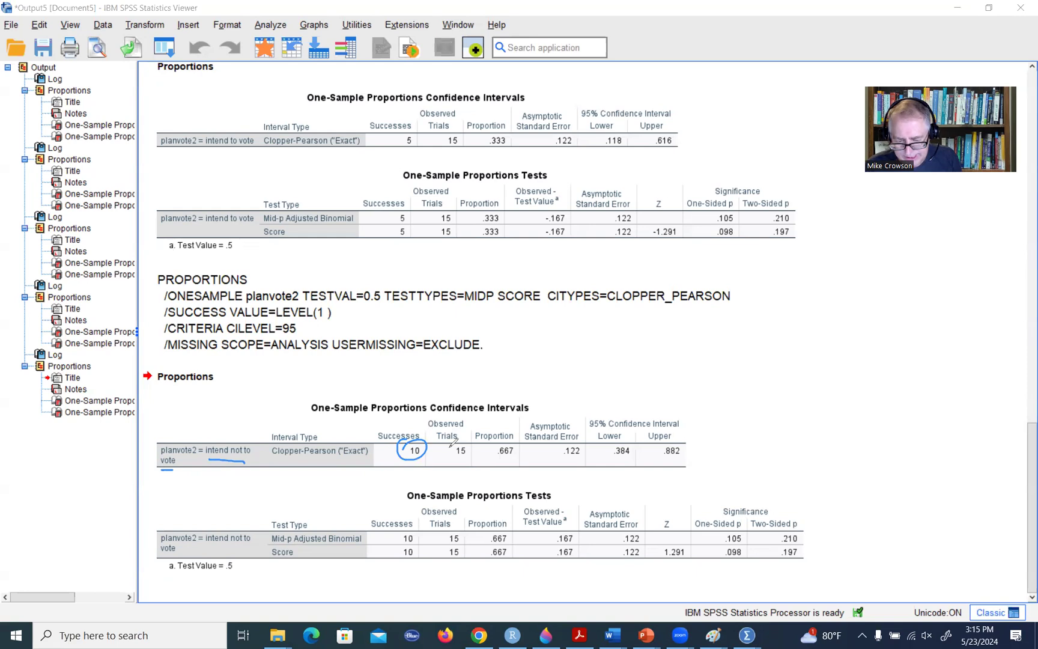
pyautogui.moveTo(454, 443); pyautogui.dragTo(449, 443)
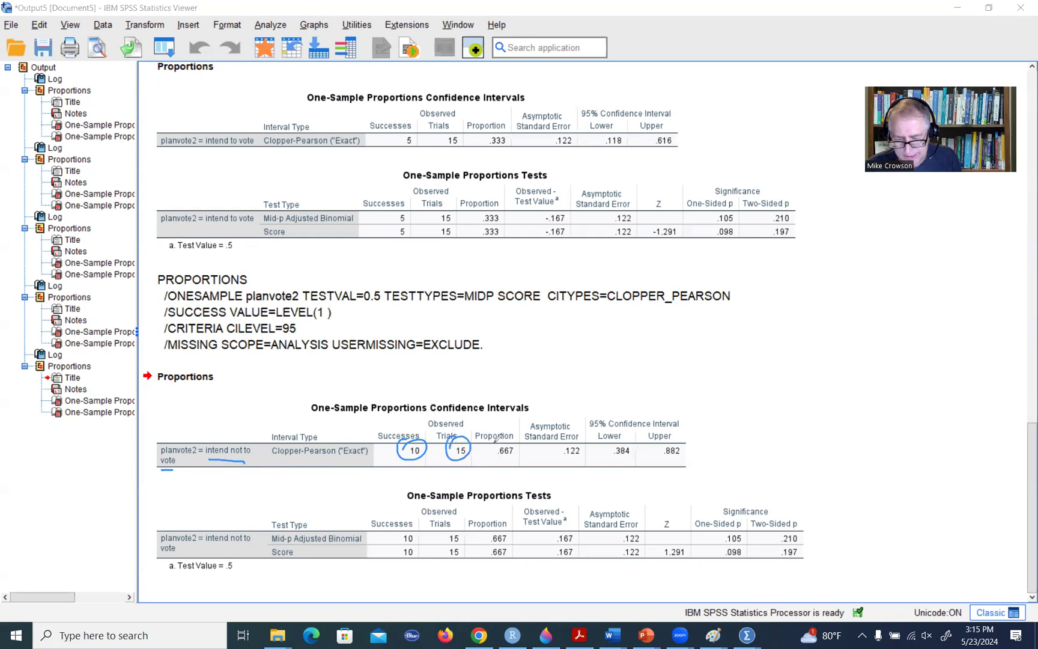
pyautogui.moveTo(500, 441)
pyautogui.mouseDown()
pyautogui.moveTo(494, 433)
pyautogui.moveTo(504, 440)
pyautogui.mouseUp()
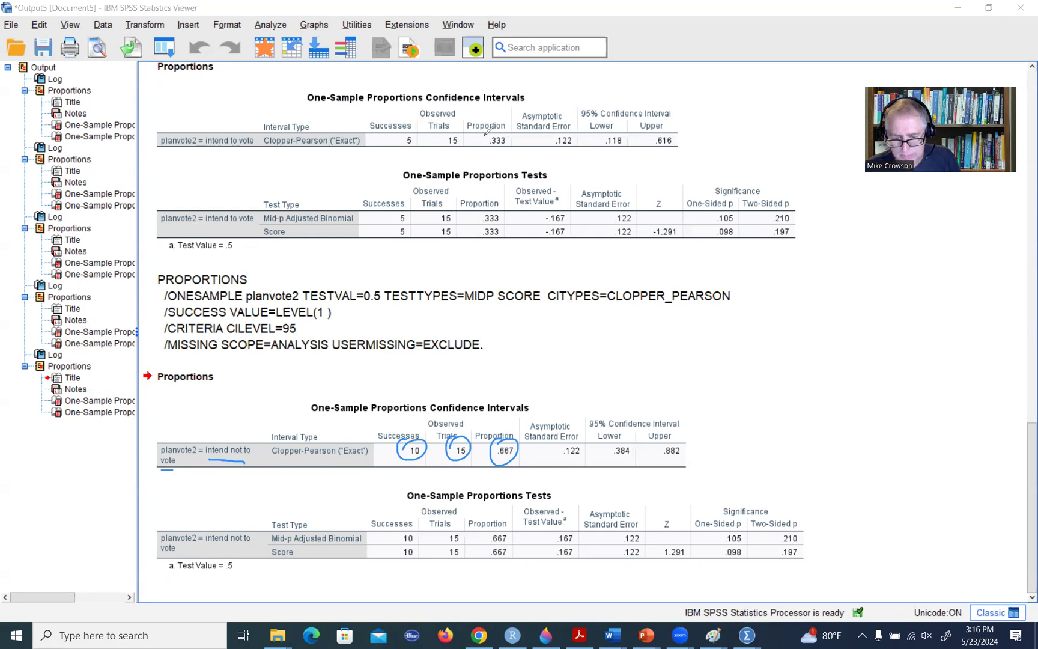
pyautogui.moveTo(488, 133)
pyautogui.mouseDown()
pyautogui.moveTo(508, 136)
pyautogui.moveTo(497, 153)
pyautogui.moveTo(498, 125)
pyautogui.mouseUp()
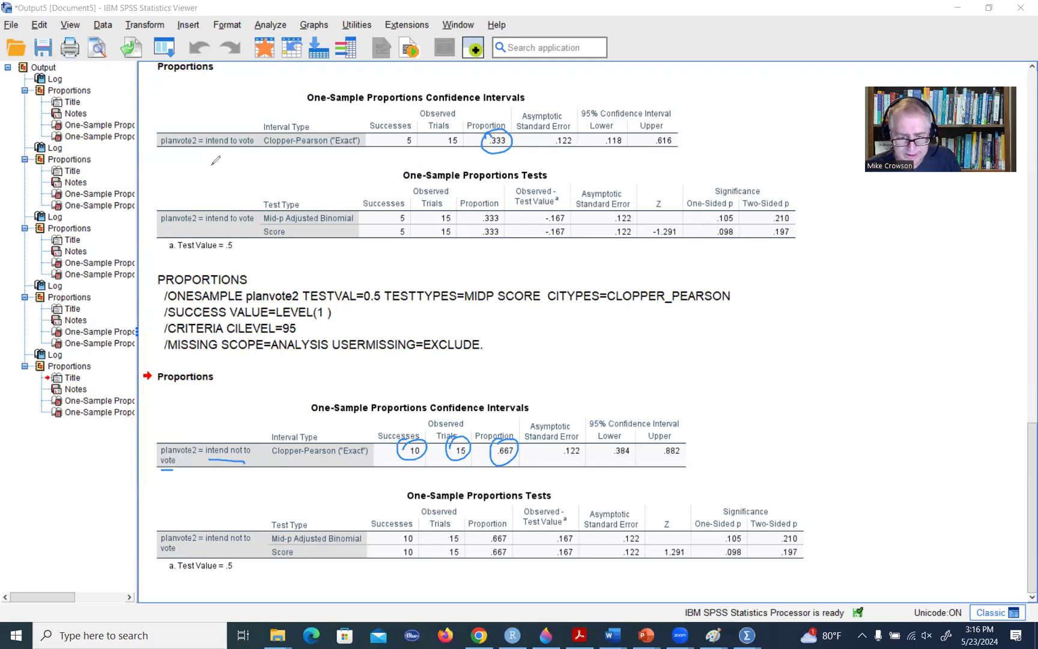
pyautogui.moveTo(210, 148); pyautogui.dragTo(246, 149)
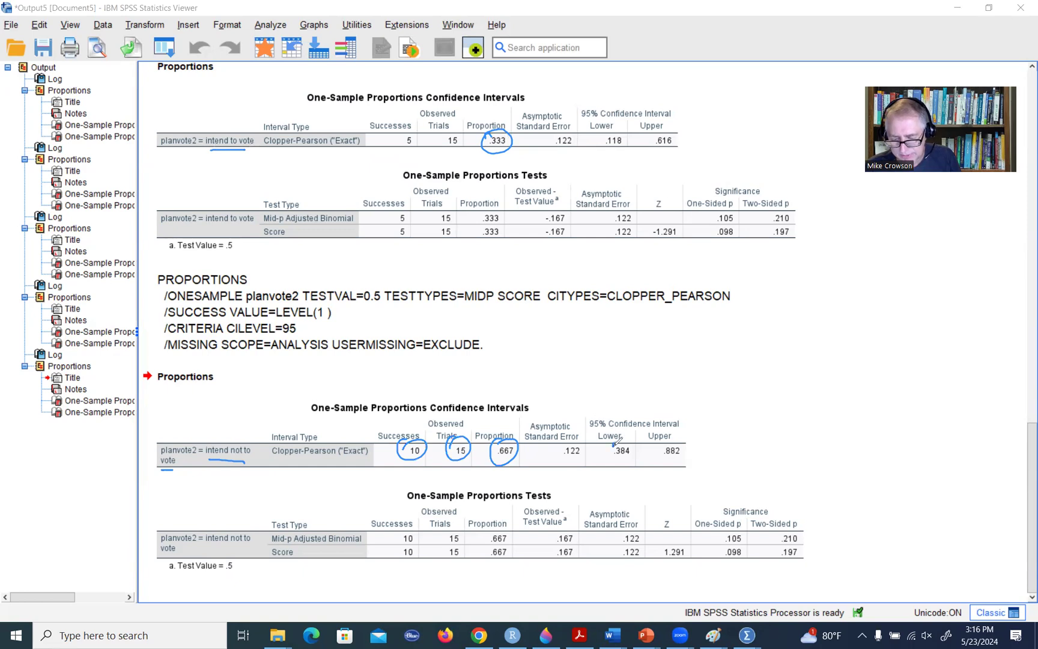
pyautogui.moveTo(616, 441)
pyautogui.mouseDown()
pyautogui.moveTo(608, 443)
pyautogui.moveTo(688, 452)
pyautogui.moveTo(658, 438)
pyautogui.mouseUp()
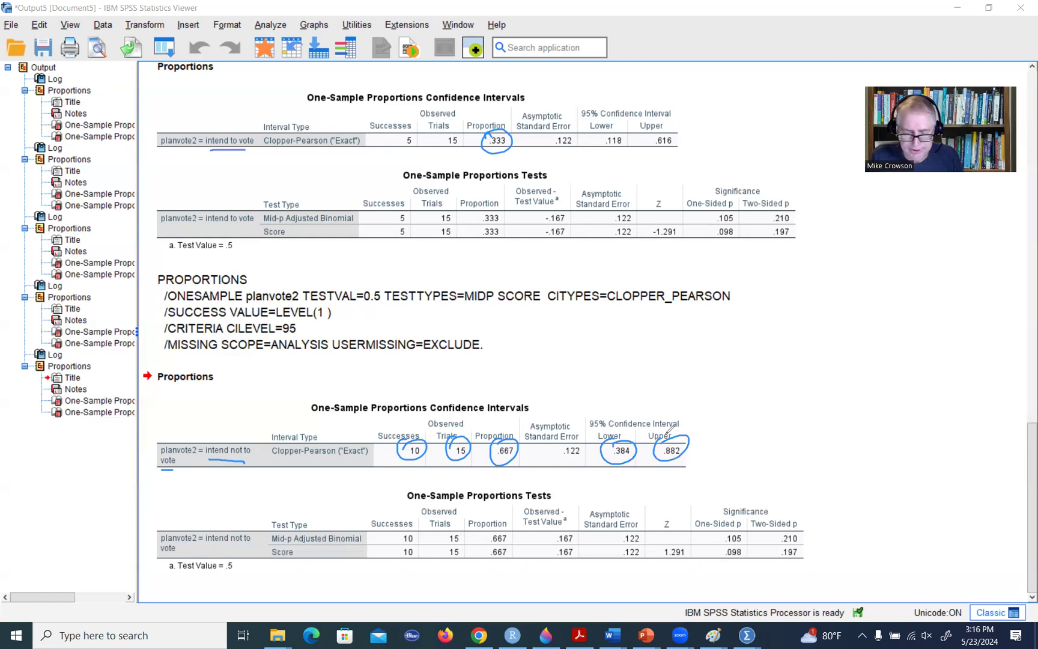
pyautogui.click(336, 336)
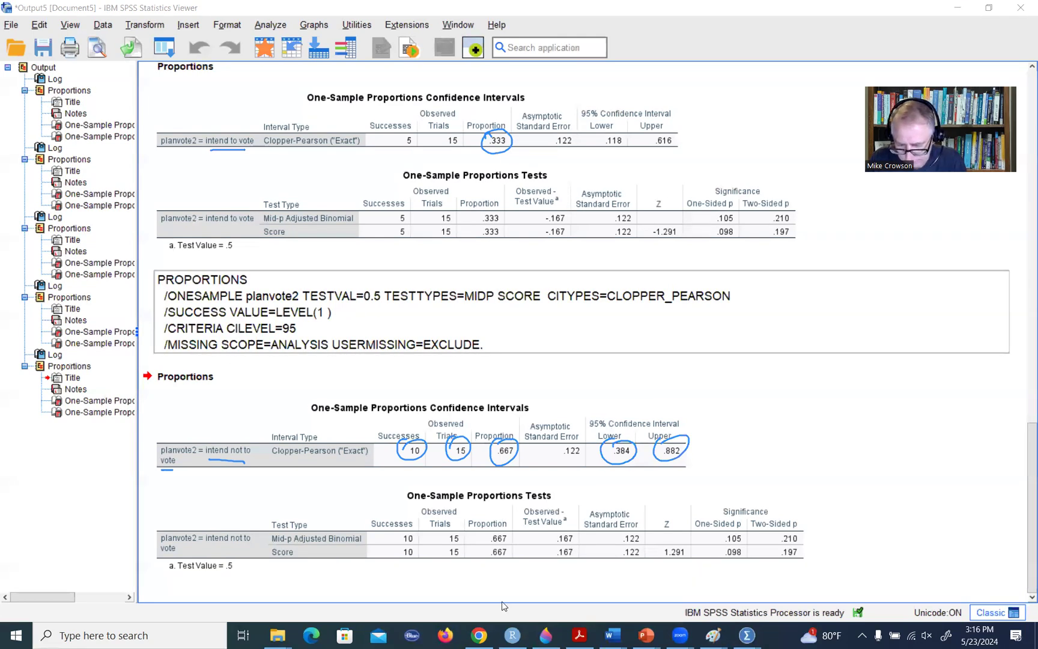